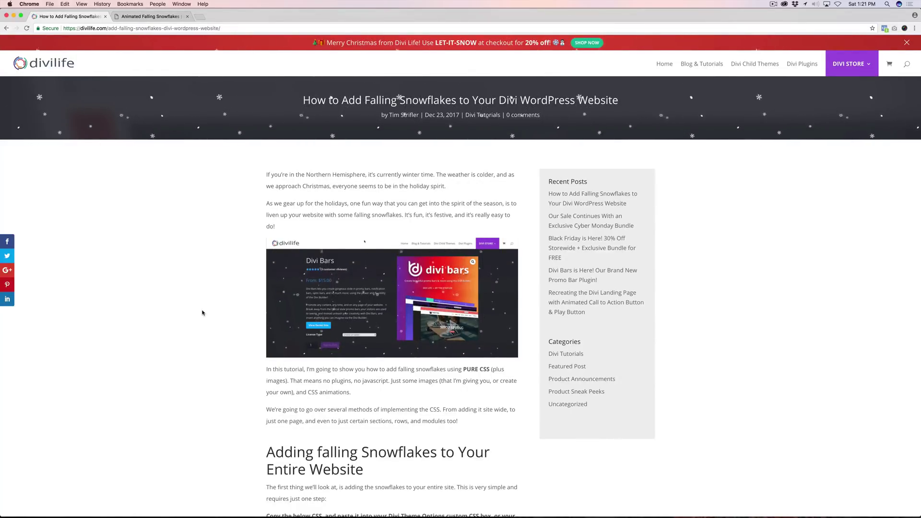
Examine the falling snowflakes effect on the tutorial page and its introduction up to the entire-website section.
scroll(202, 312, "down", 5)
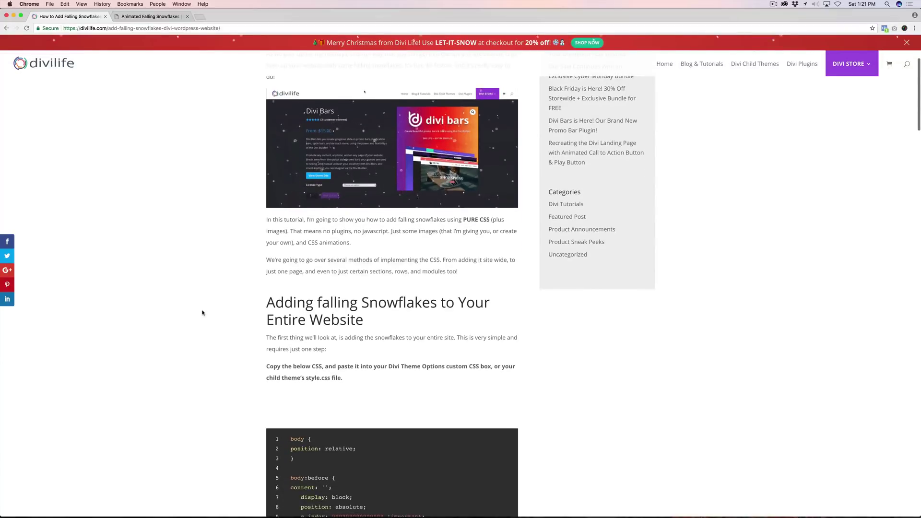
scroll(202, 313, "up", 5)
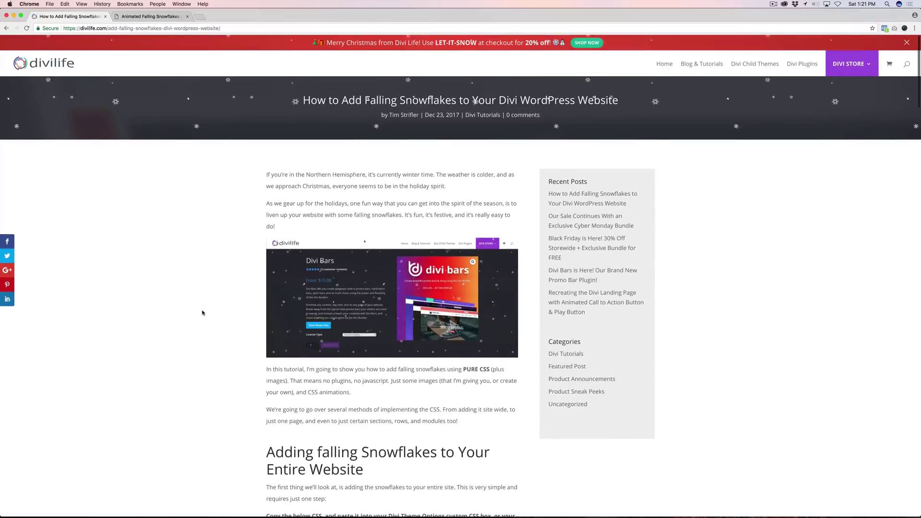
scroll(202, 312, "down", 3)
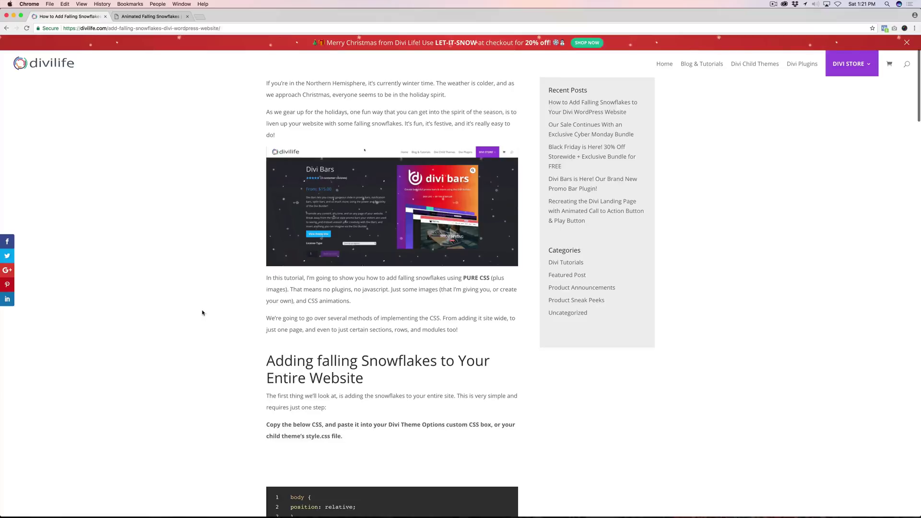
scroll(202, 312, "down", 1)
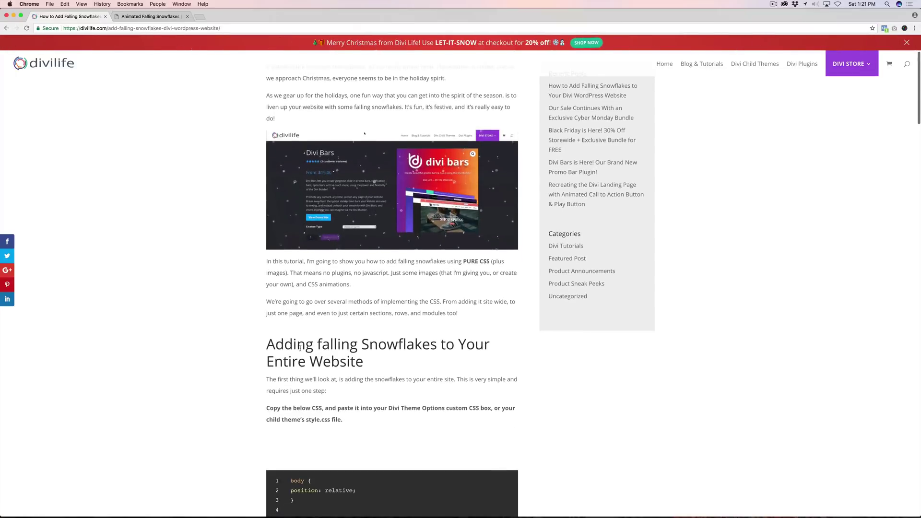
scroll(195, 345, "up", 5)
left_click(171, 269)
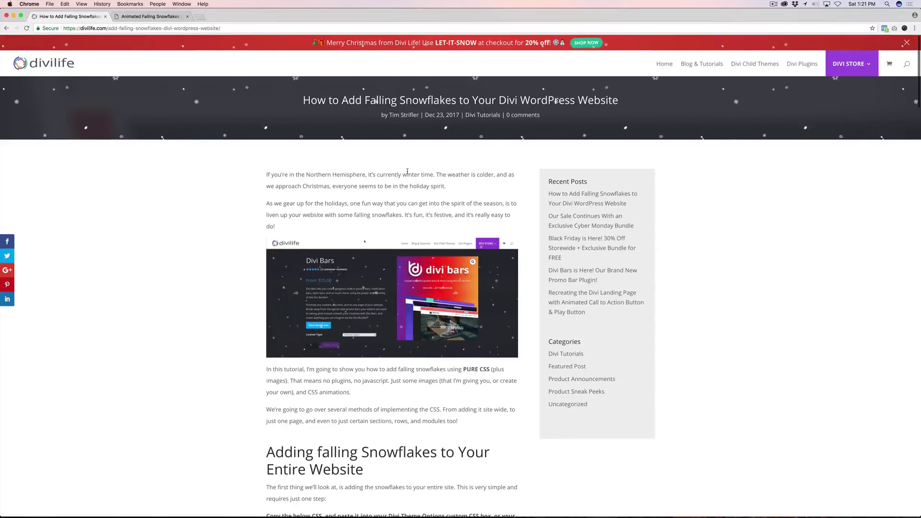
scroll(336, 263, "down", 5)
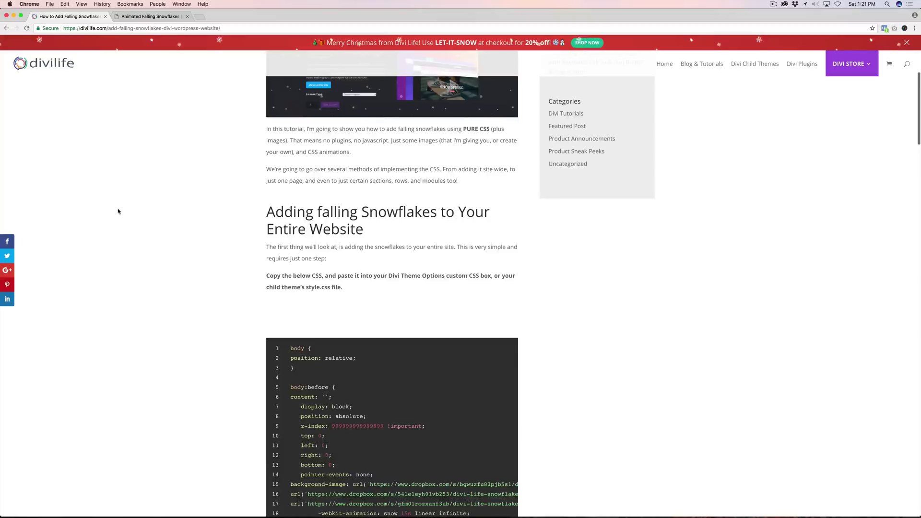
scroll(118, 211, "up", 5)
scroll(396, 422, "down", 1)
scroll(396, 422, "down", 3)
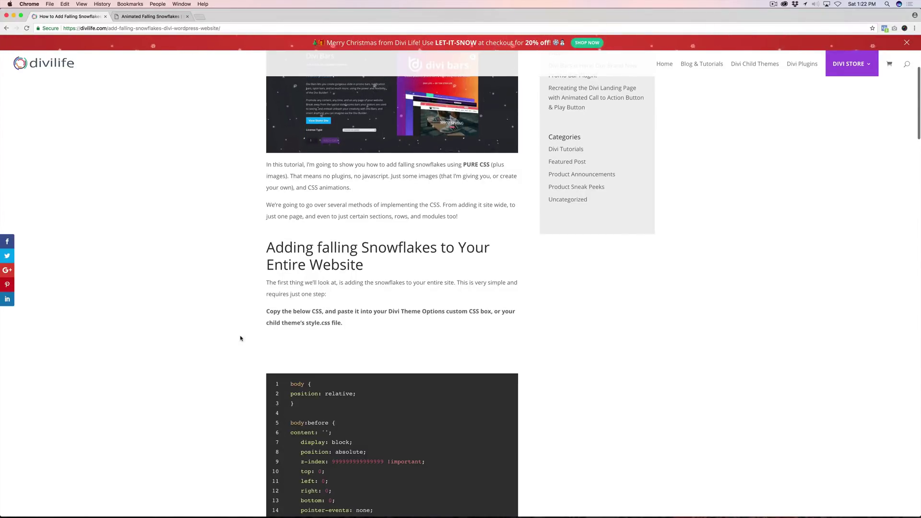
scroll(241, 338, "up", 5)
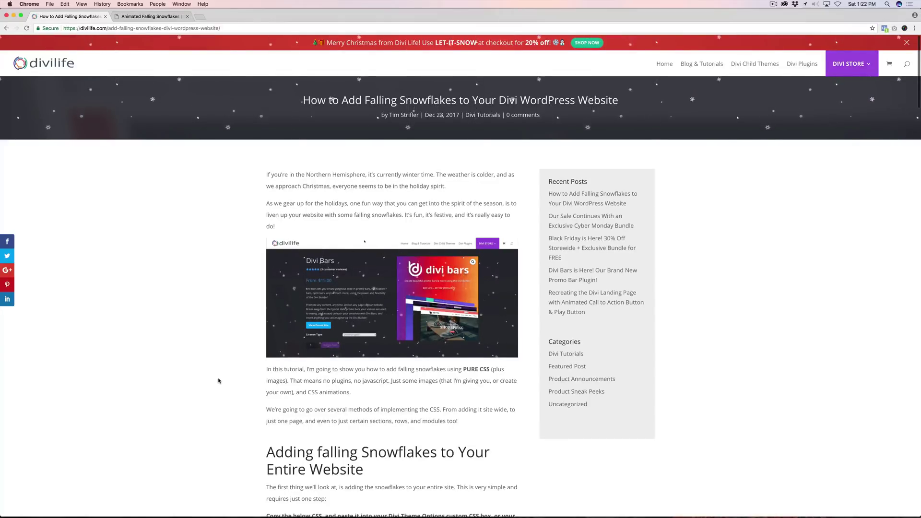
Copy the complete snowflake CSS, lines 1 to 43, from the tutorial's section on adding snowflakes to the entire website.
scroll(219, 380, "down", 10)
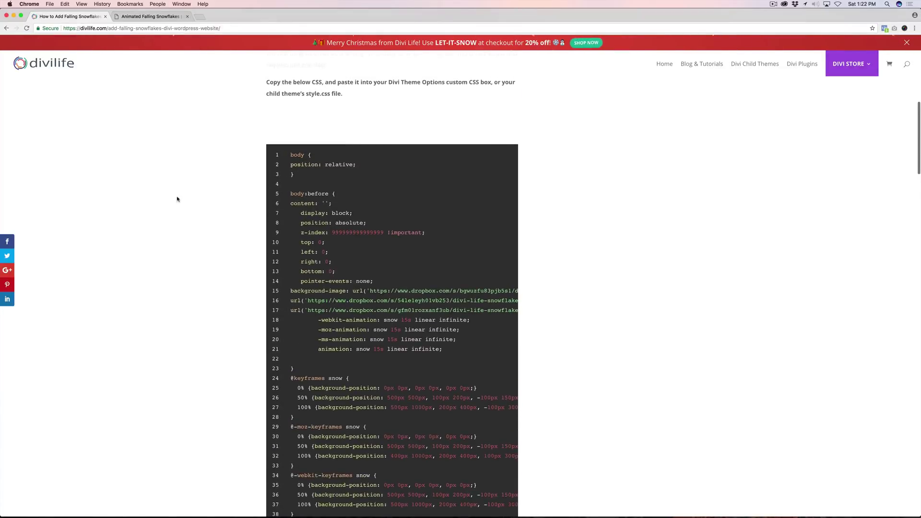
scroll(224, 177, "down", 1)
left_click_drag(291, 126, 444, 320)
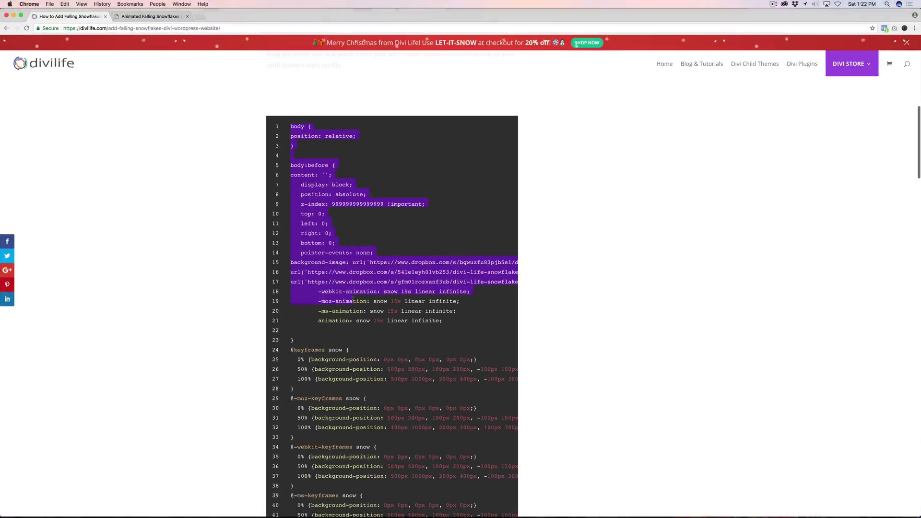
left_click_drag(444, 320, 428, 454)
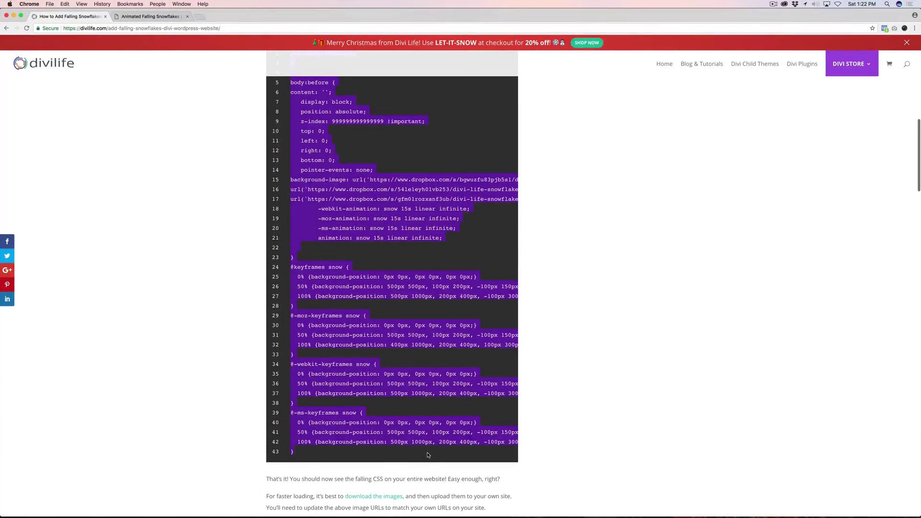
scroll(291, 323, "up", 10)
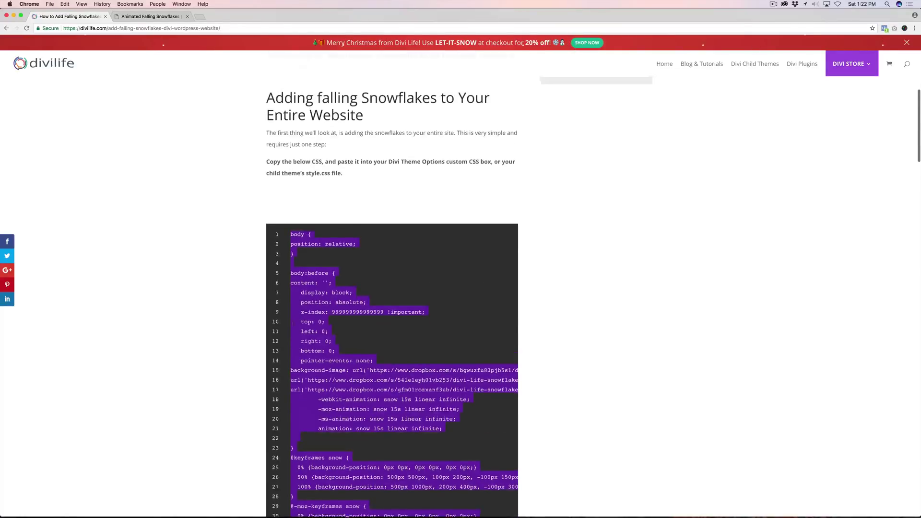
Switch to the WordPress dashboard in Safari, then open the Divi Theme Options and enlarge the Custom CSS box.
left_click(173, 502)
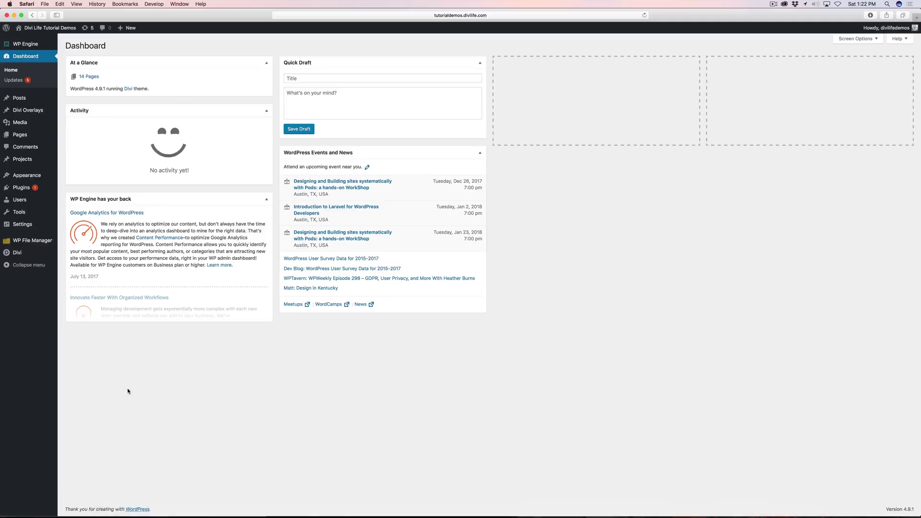
mouse_move(29, 252)
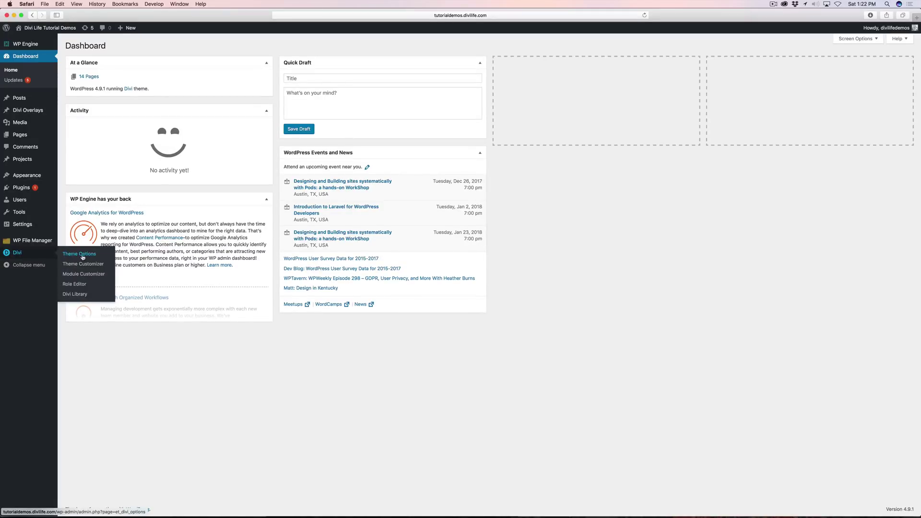
scroll(486, 391, "down", 15)
scroll(519, 408, "down", 10)
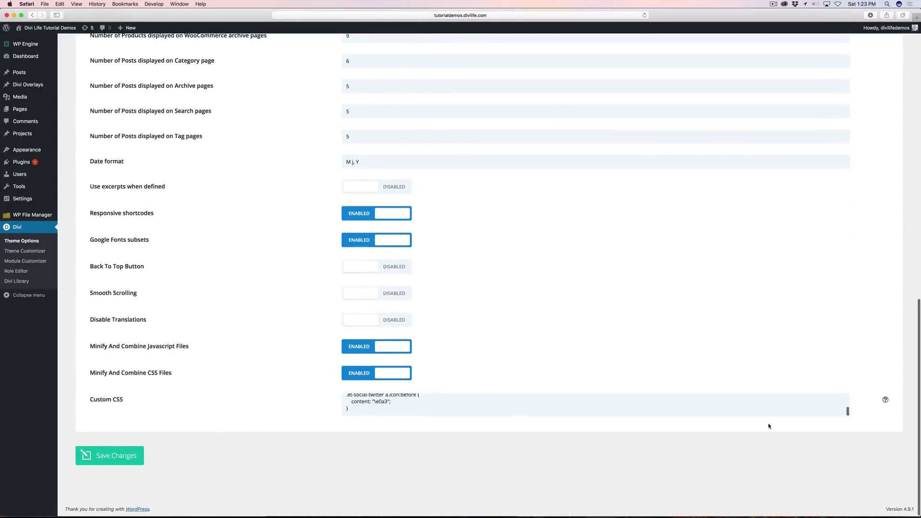
left_click_drag(847, 416, 847, 512)
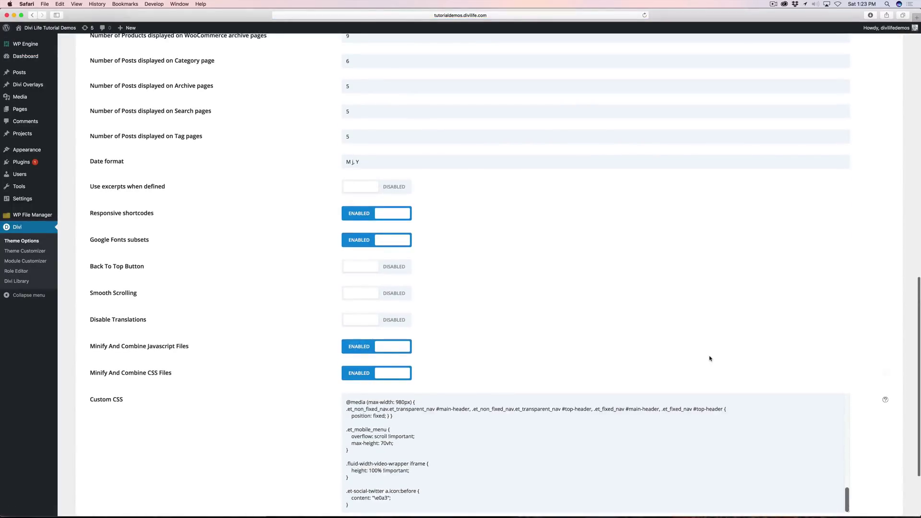
scroll(509, 404, "down", 3)
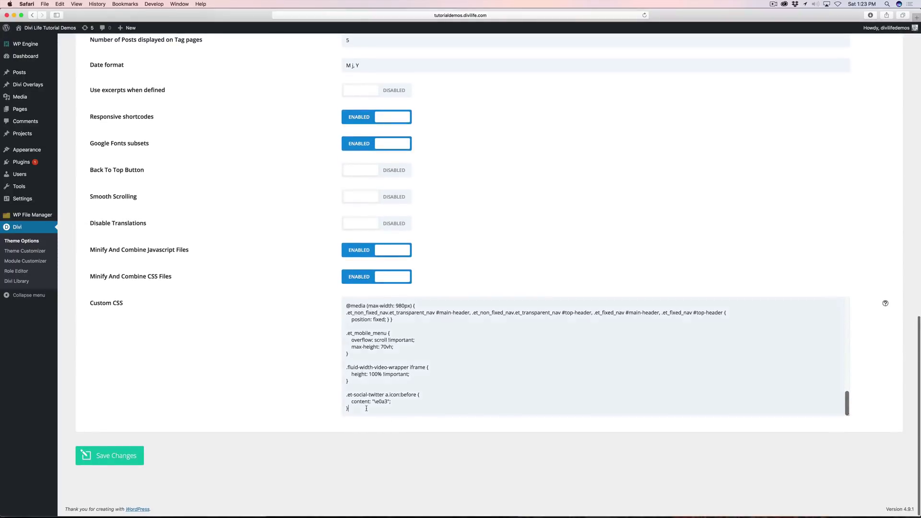
Paste the copied snowflake CSS on new lines below the existing Custom CSS and save the theme options.
key("Return")
key("Return")
key("Return")
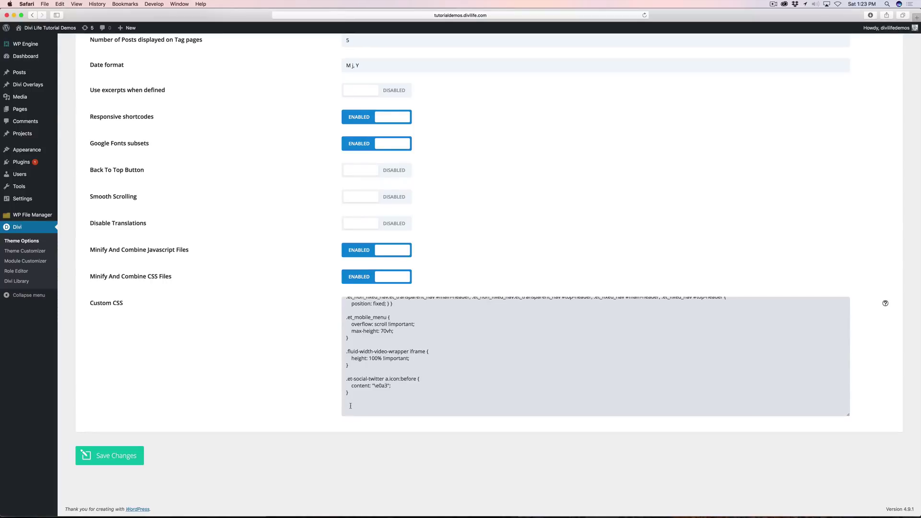
key("super+v")
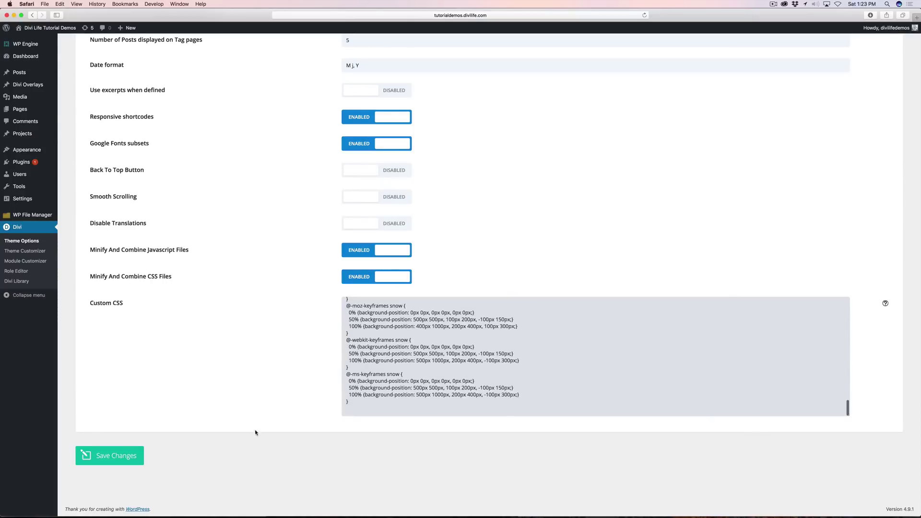
left_click(121, 456)
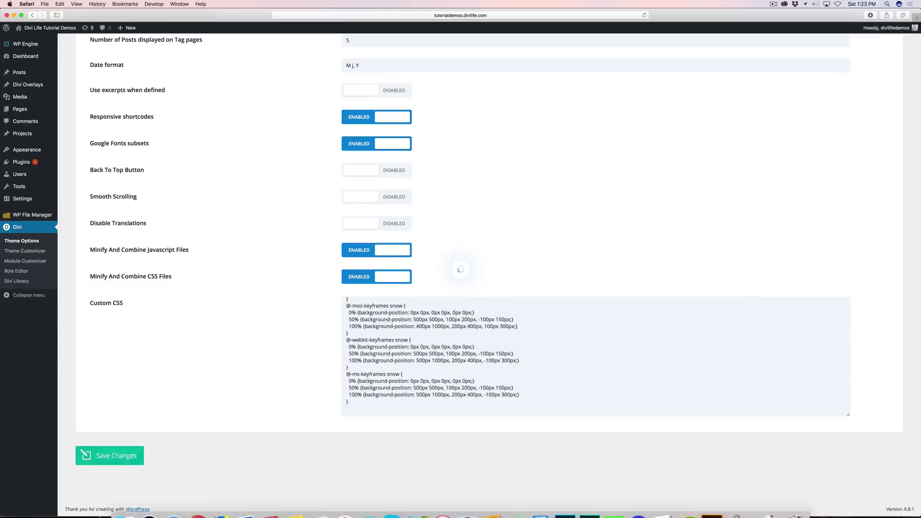
Switch to Chrome and examine the snowflake effect along the whole Animated Falling Snowflakes demo page.
left_click(198, 502)
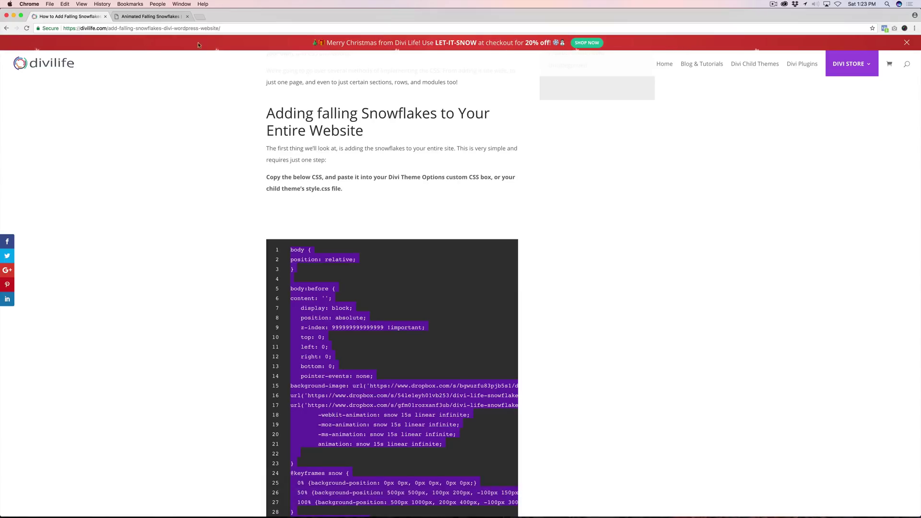
left_click(150, 16)
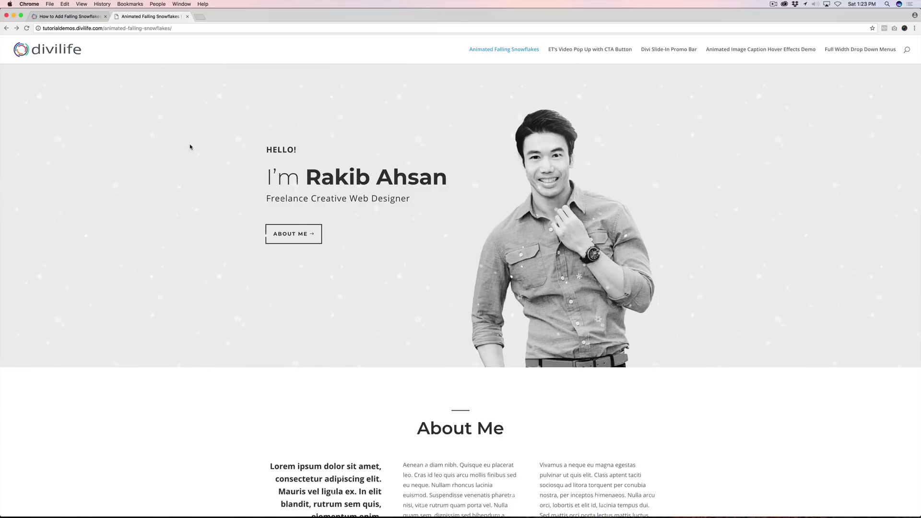
scroll(231, 274, "down", 12)
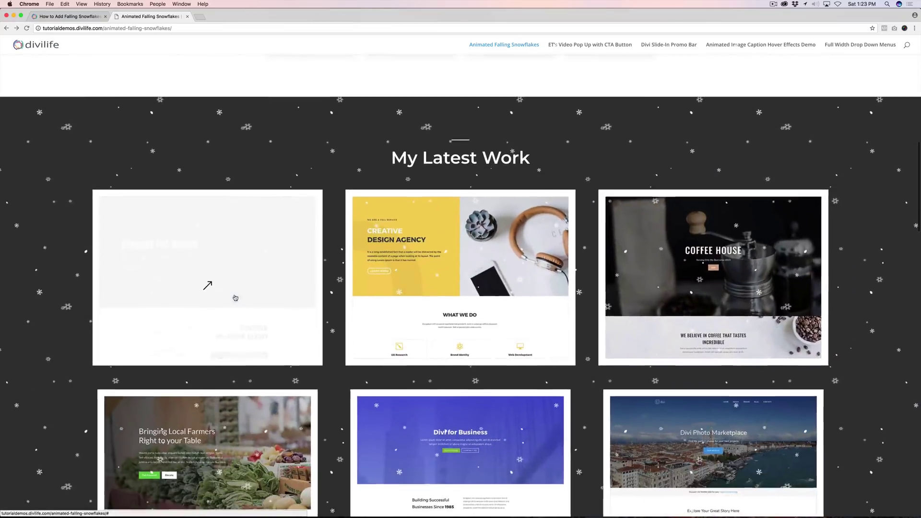
scroll(329, 279, "down", 5)
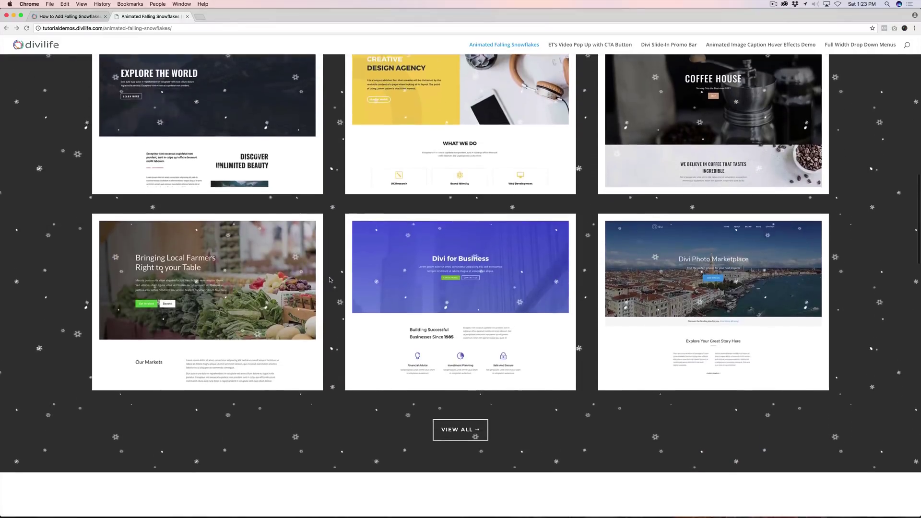
scroll(330, 280, "down", 5)
scroll(705, 343, "down", 5)
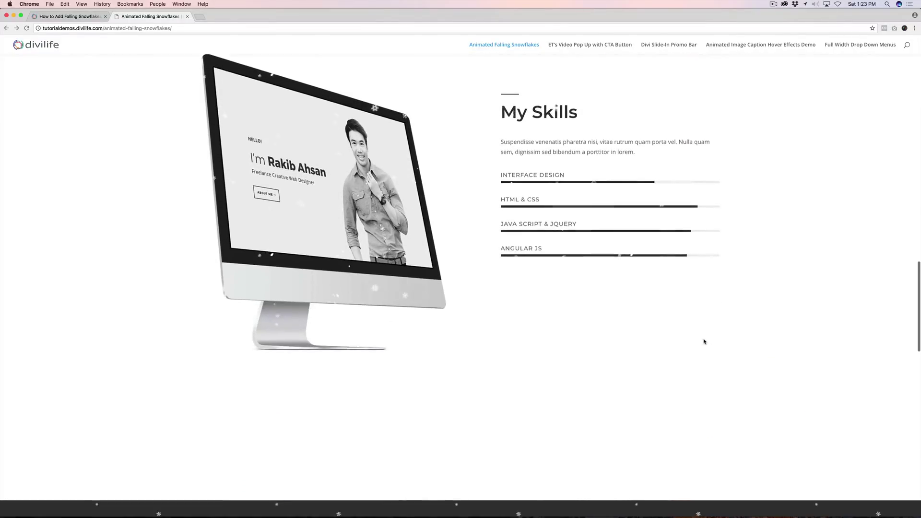
scroll(704, 342, "down", 7)
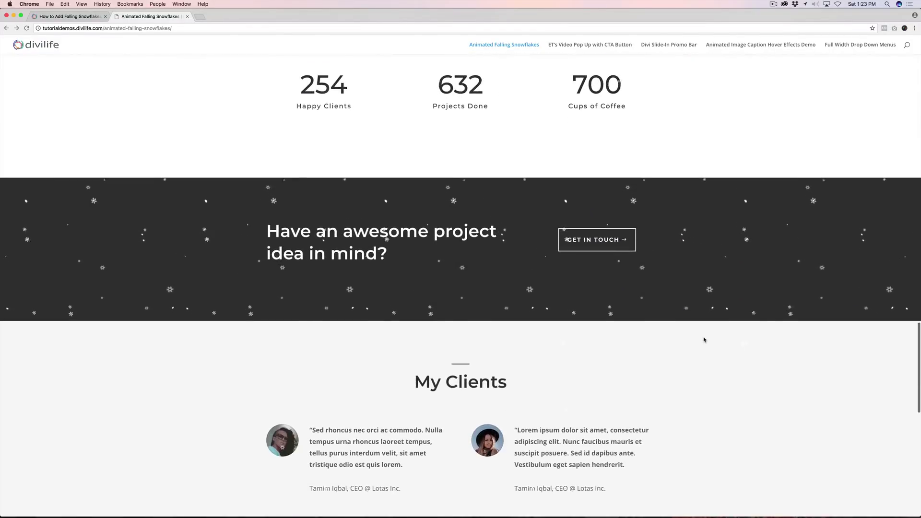
scroll(704, 339, "down", 10)
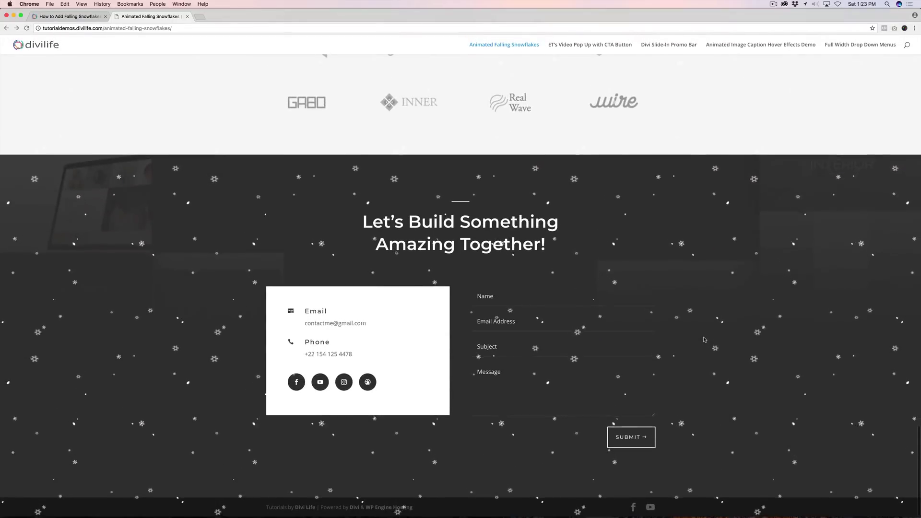
scroll(806, 242, "up", 20)
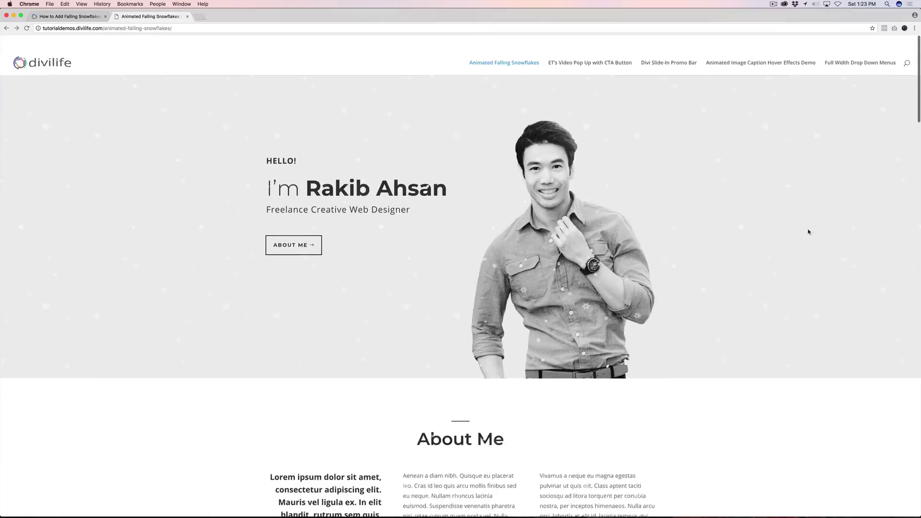
Check the snowflake effect on the Divi Slide-In Promo Bar page, then return to the Animated Falling Snowflakes page.
left_click(679, 55)
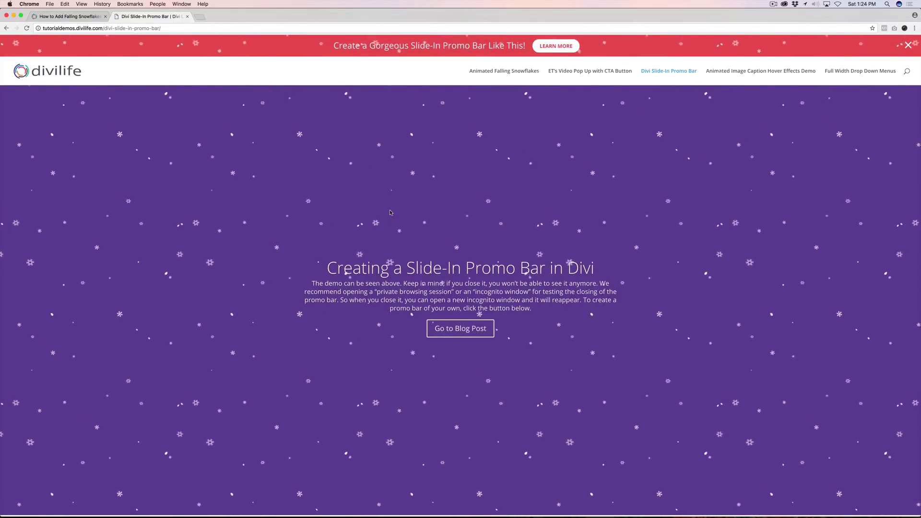
scroll(390, 213, "down", 5)
scroll(719, 144, "up", 5)
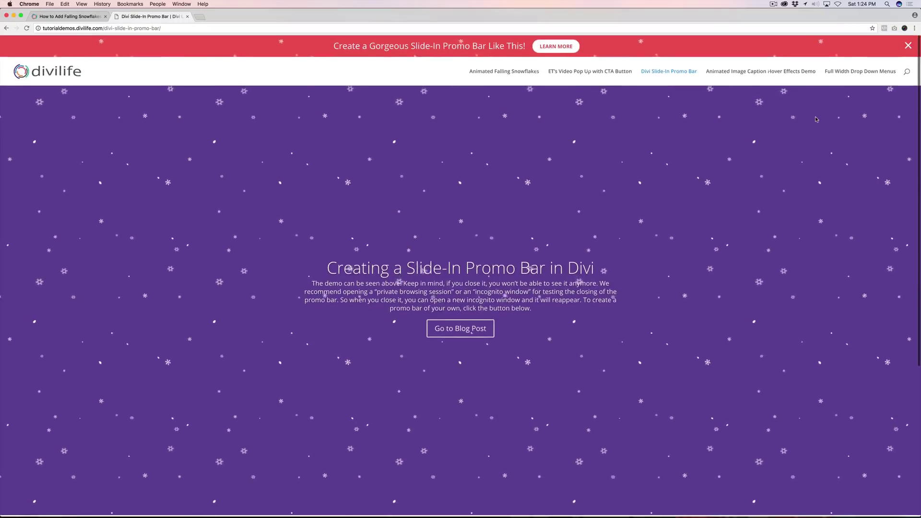
left_click(501, 71)
mouse_move(162, 516)
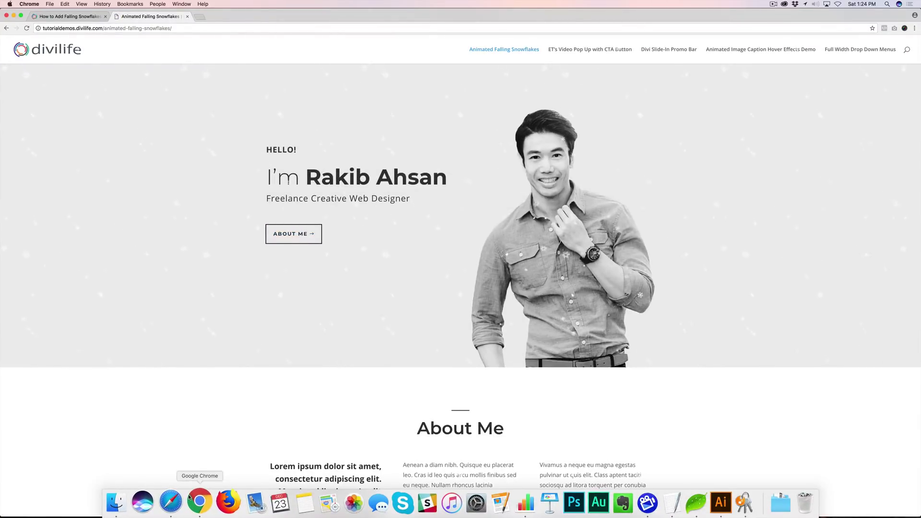
Go back to the tutorial article and view its instructions for adding the CSS through the Divi Builder Settings.
left_click(164, 286)
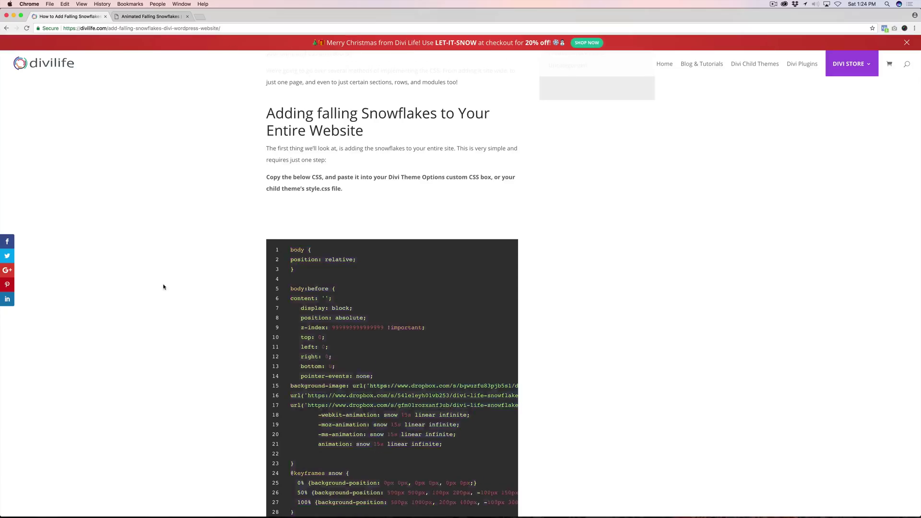
scroll(165, 286, "down", 12)
scroll(215, 313, "down", 5)
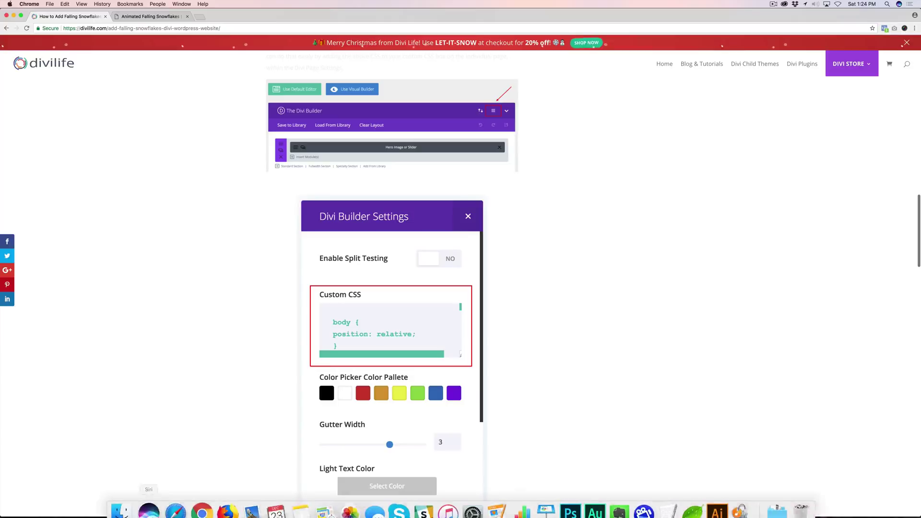
Switch to Safari and delete the pasted snowflake CSS from the end of the theme's Custom CSS.
left_click(172, 504)
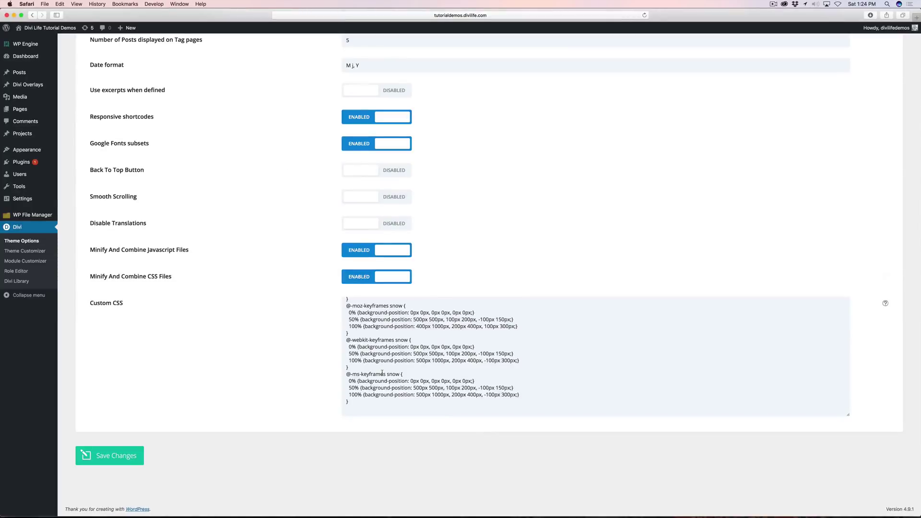
left_click_drag(362, 399, 343, 332)
key("BackSpace")
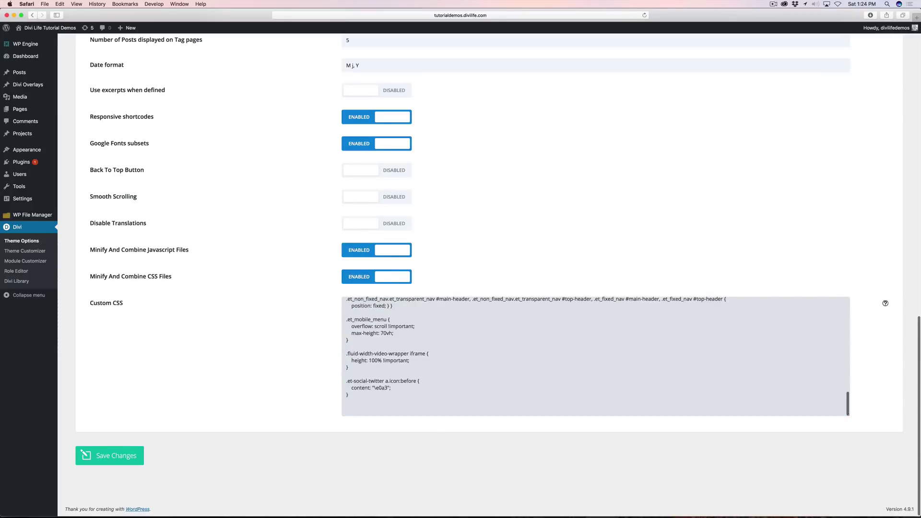
Save the theme options and open the Animated Falling Snowflakes page for editing.
left_click(116, 463)
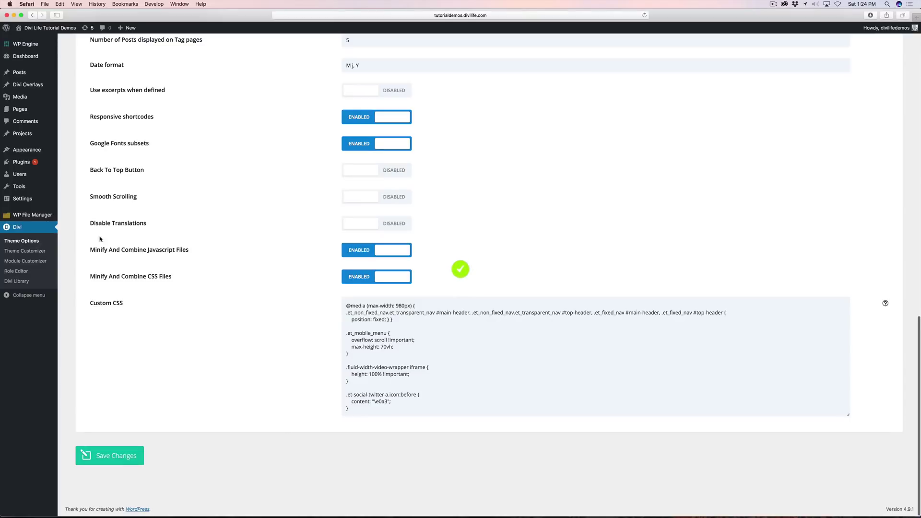
left_click(20, 111)
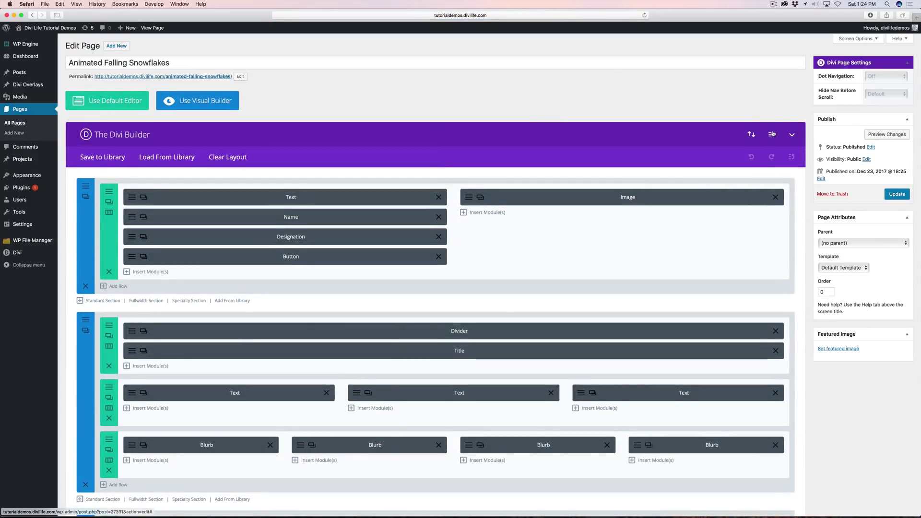
Paste the snowflake CSS into the Custom CSS of the page's Divi Builder Settings, save the settings and update the page.
left_click(772, 136)
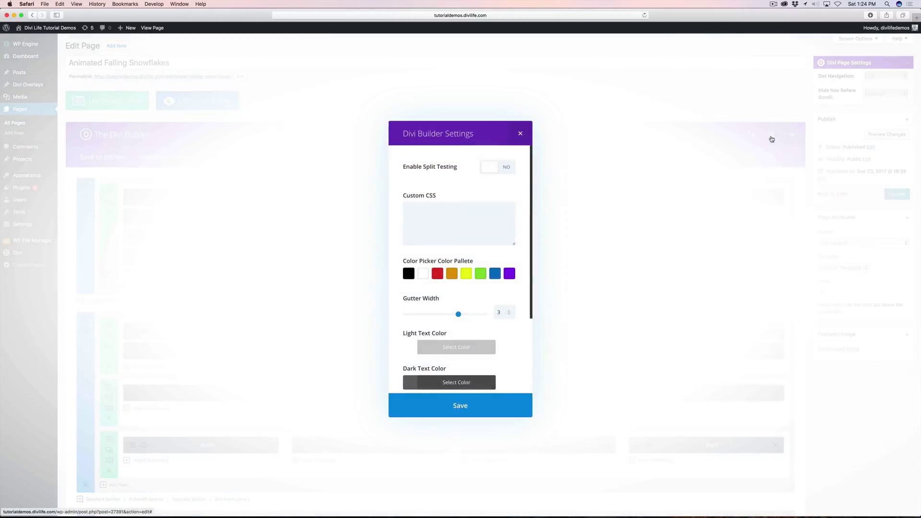
left_click(427, 219)
key("super+v")
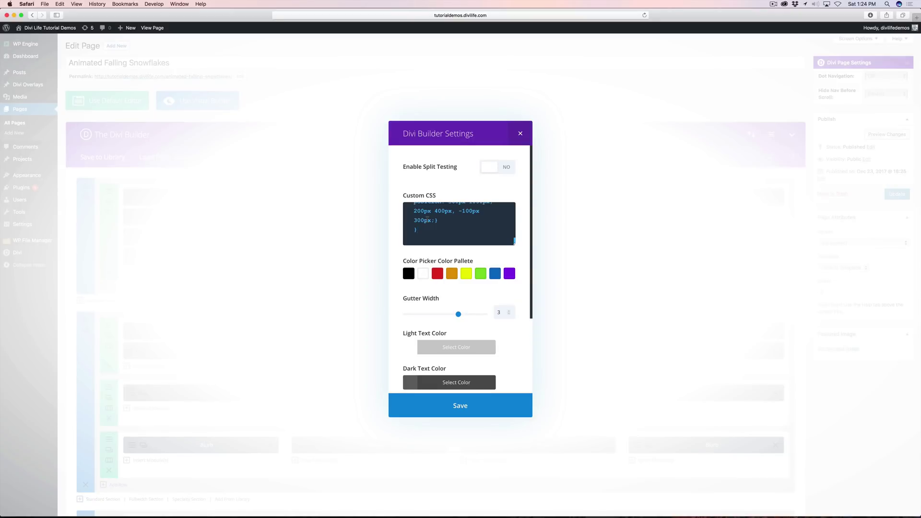
left_click(466, 408)
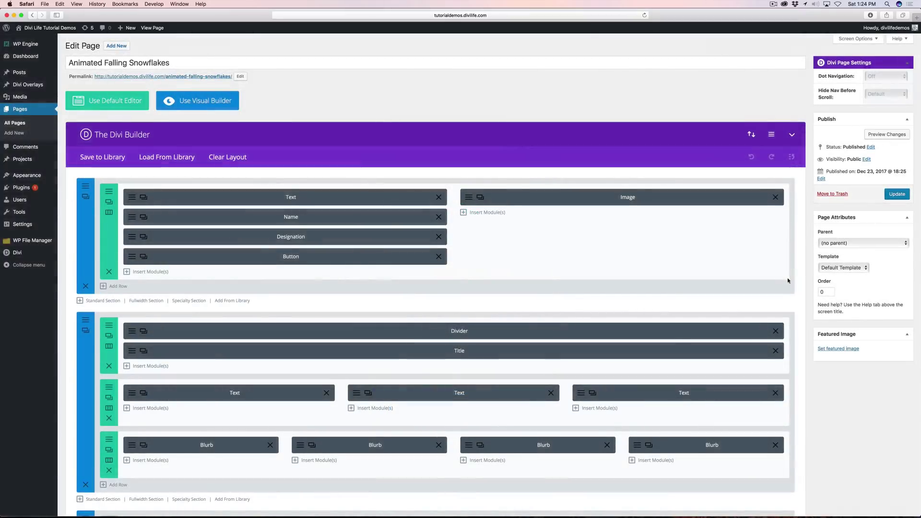
left_click(901, 194)
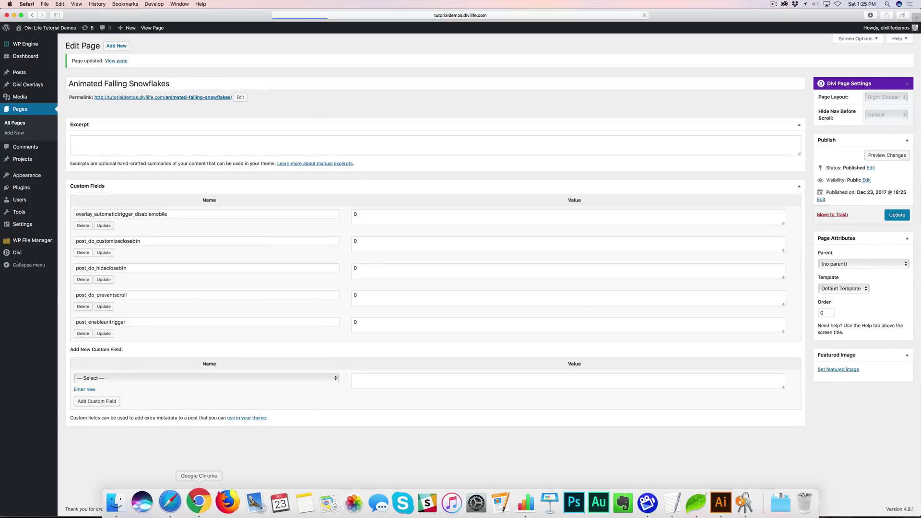
Switch to Chrome and check the snowflake effect along the Animated Falling Snowflakes demo page.
left_click(195, 504)
left_click(133, 18)
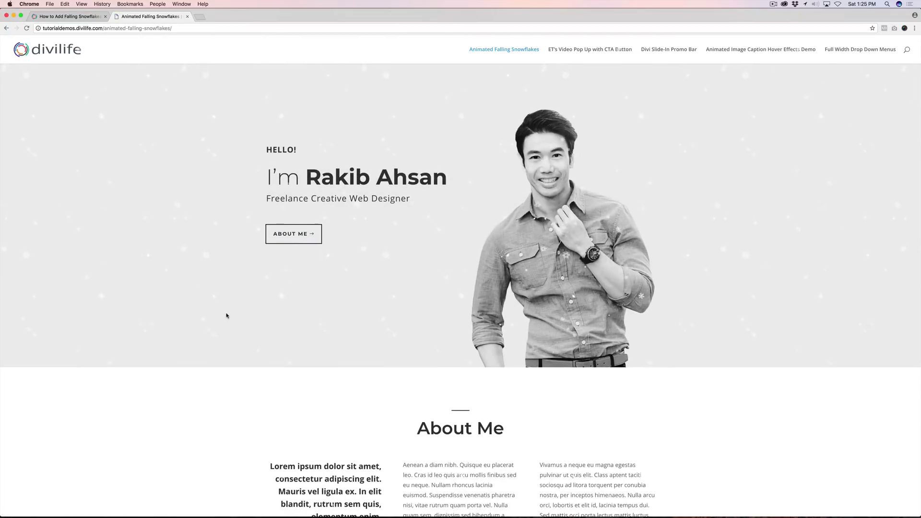
scroll(226, 315, "down", 20)
scroll(259, 288, "up", 20)
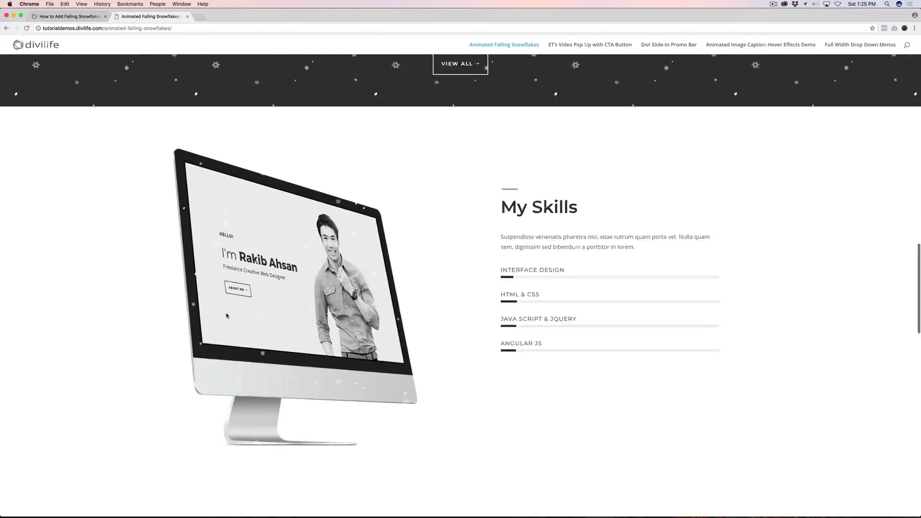
Open and reload the Divi Slide-In Promo Bar page, then compare it with the snow on the Animated Falling Snowflakes page.
left_click(676, 50)
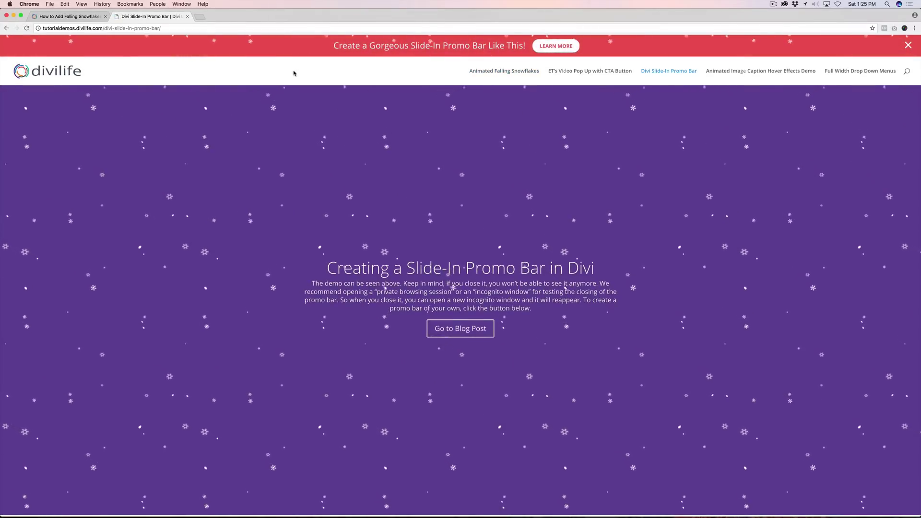
key("super+r")
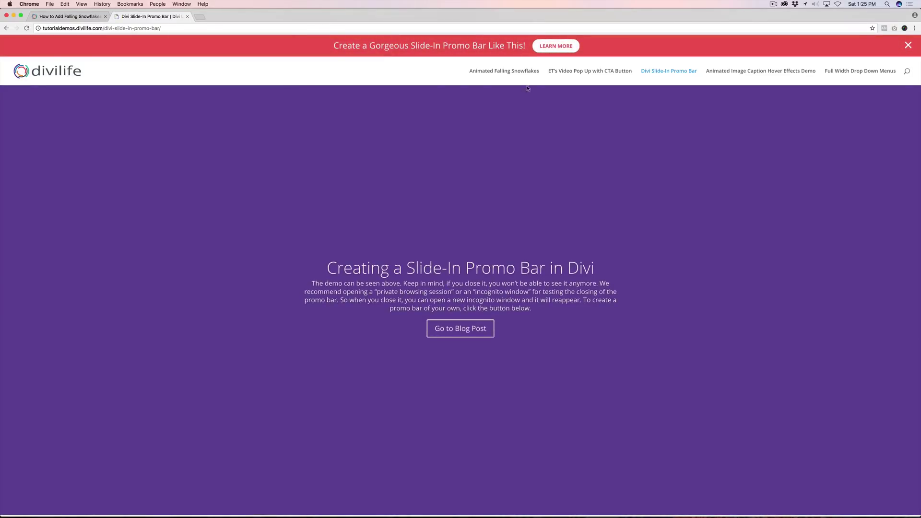
left_click(500, 73)
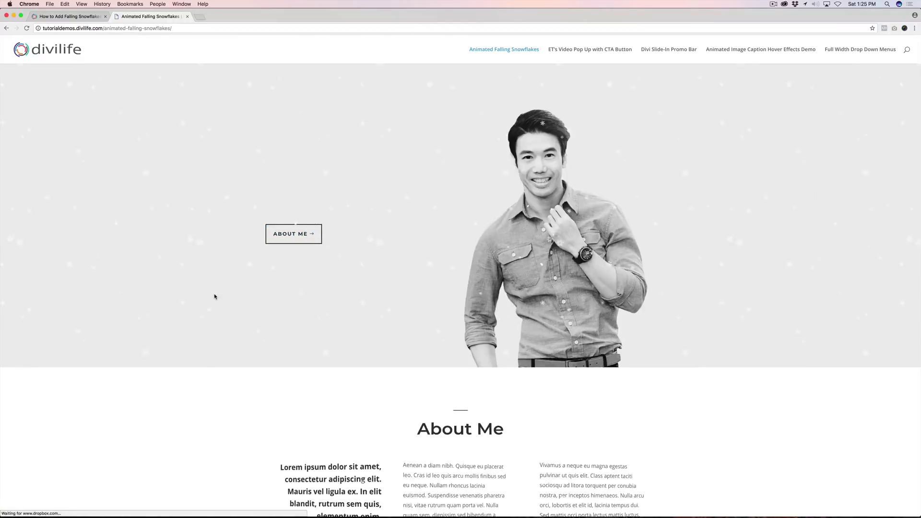
scroll(214, 296, "down", 20)
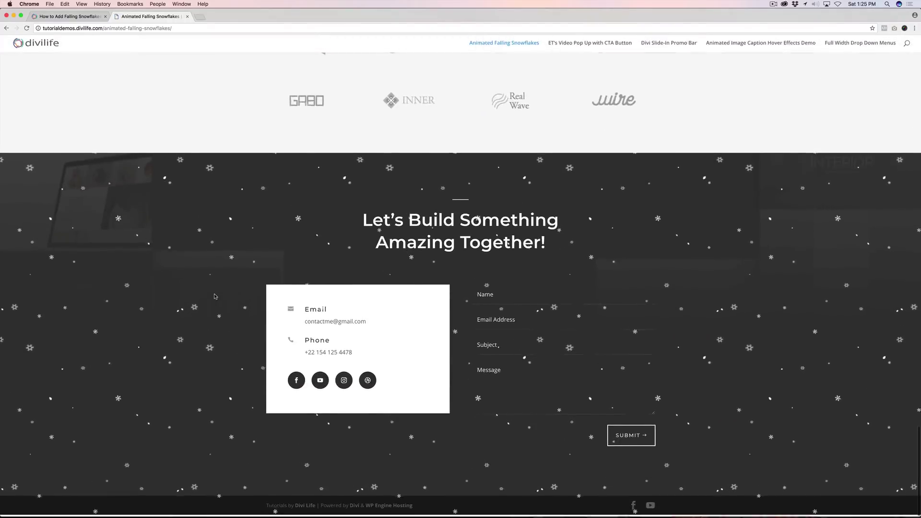
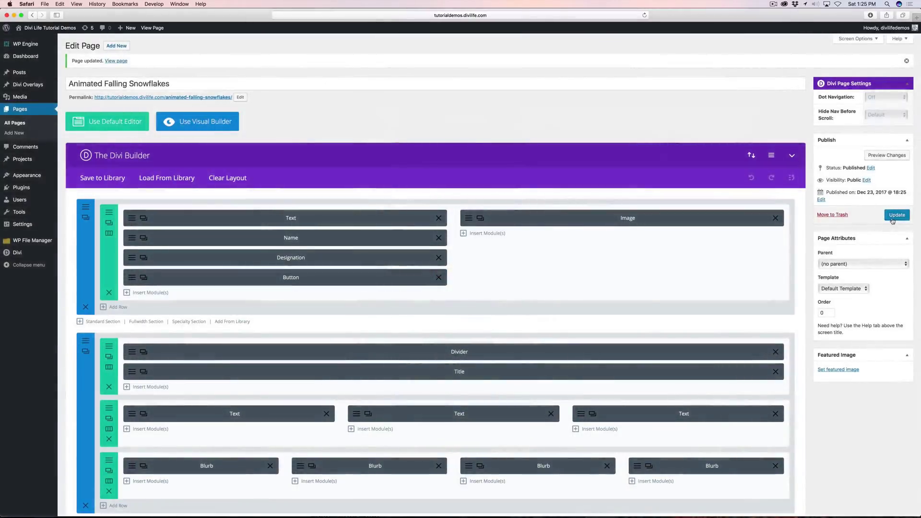
In Chrome, copy the complete .divi-life-snow CSS from the tutorial article's part on Divi sections, rows, or modules.
left_click(196, 504)
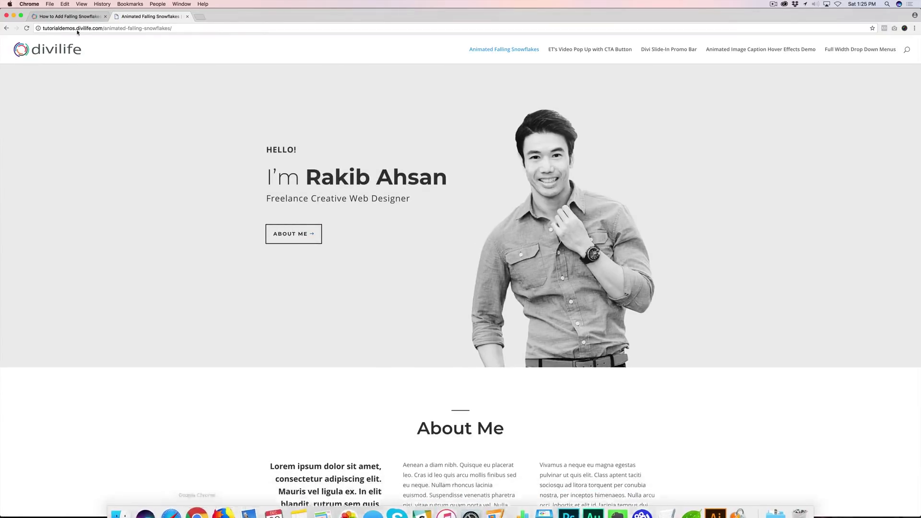
left_click(87, 18)
scroll(141, 216, "down", 10)
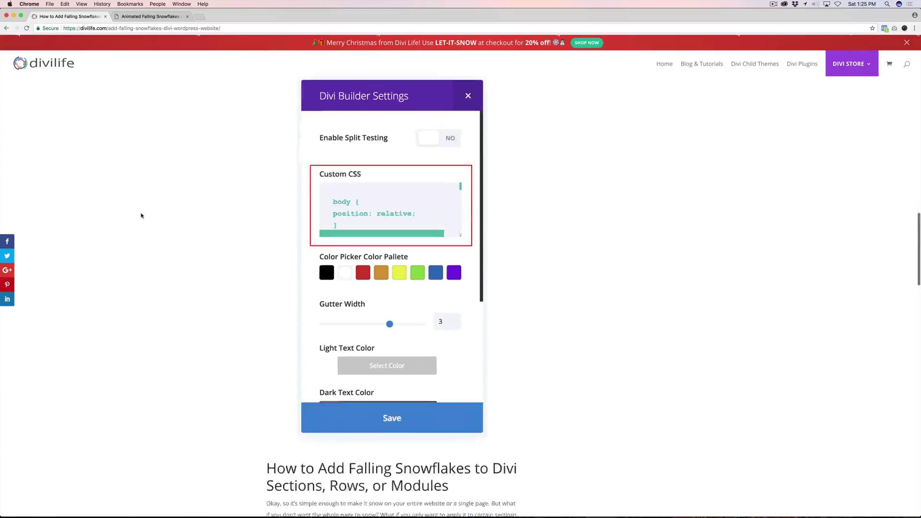
scroll(557, 250, "up", 2)
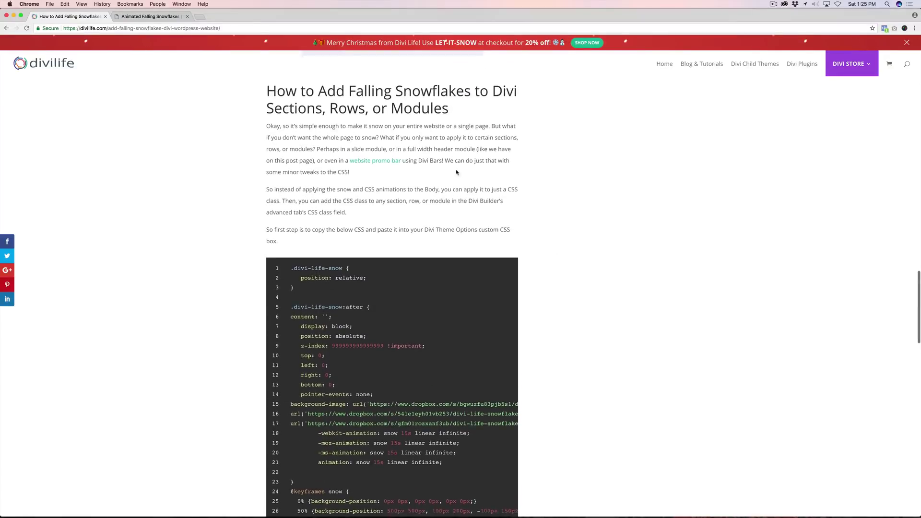
left_click_drag(270, 115, 469, 120)
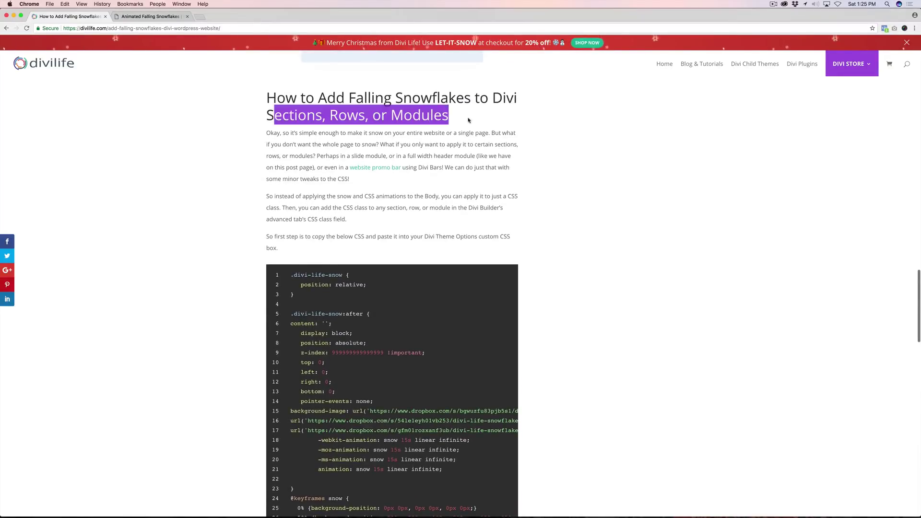
left_click(270, 132)
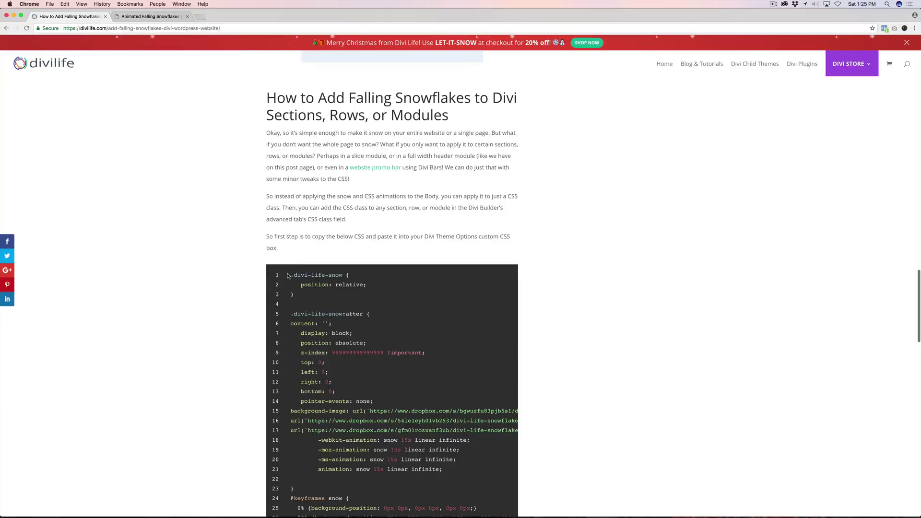
left_click_drag(291, 274, 350, 435)
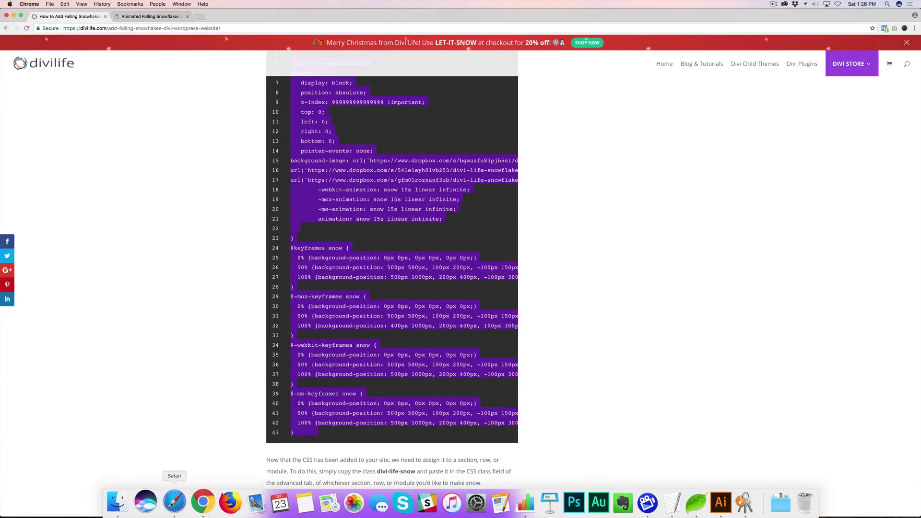
Switch to Safari, open the Divi Theme Options and enlarge the Custom CSS box, showing the end of its code.
left_click(174, 500)
mouse_move(25, 253)
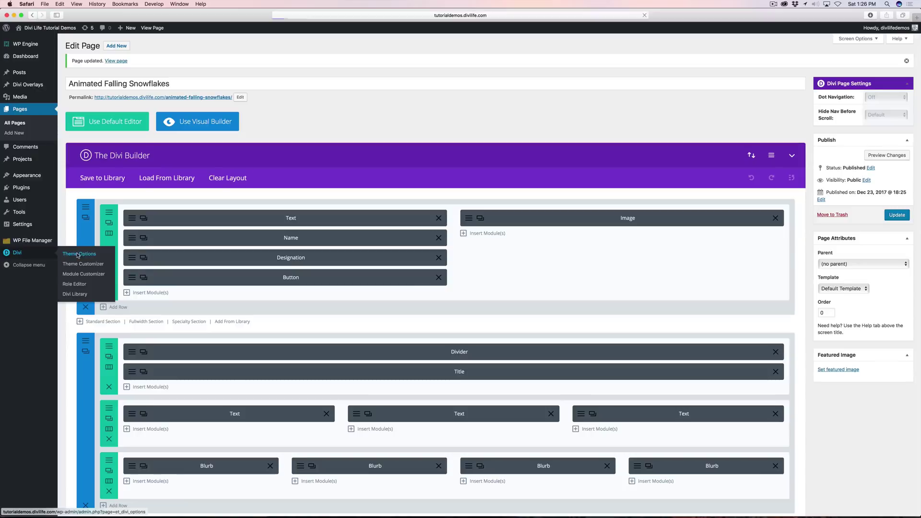
scroll(200, 384, "down", 15)
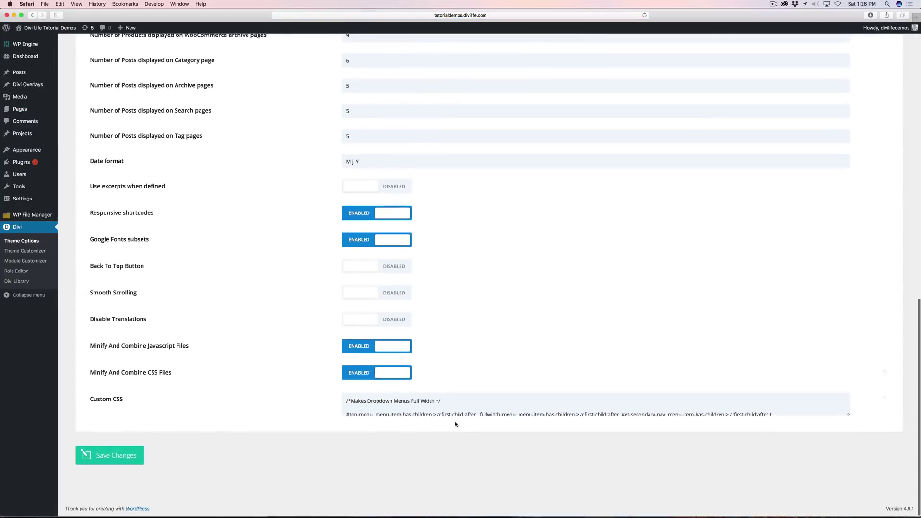
scroll(447, 402, "down", 10)
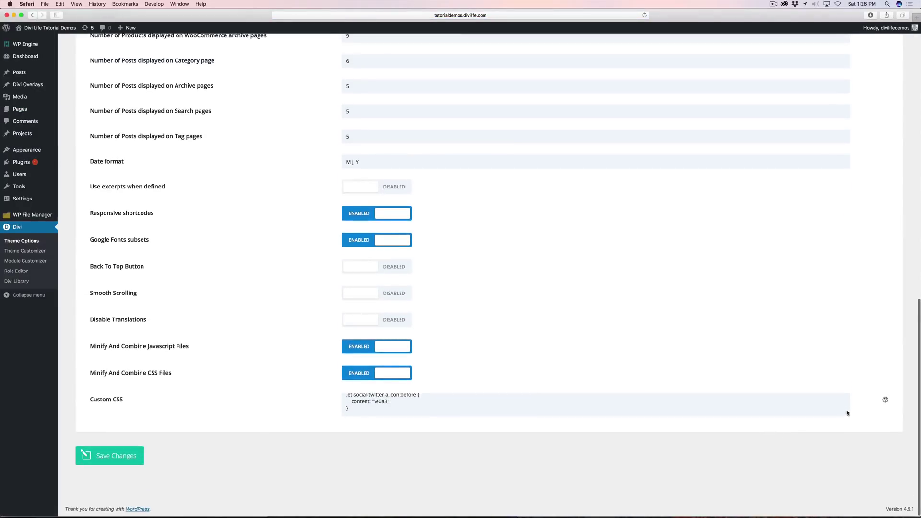
left_click_drag(848, 416, 866, 476)
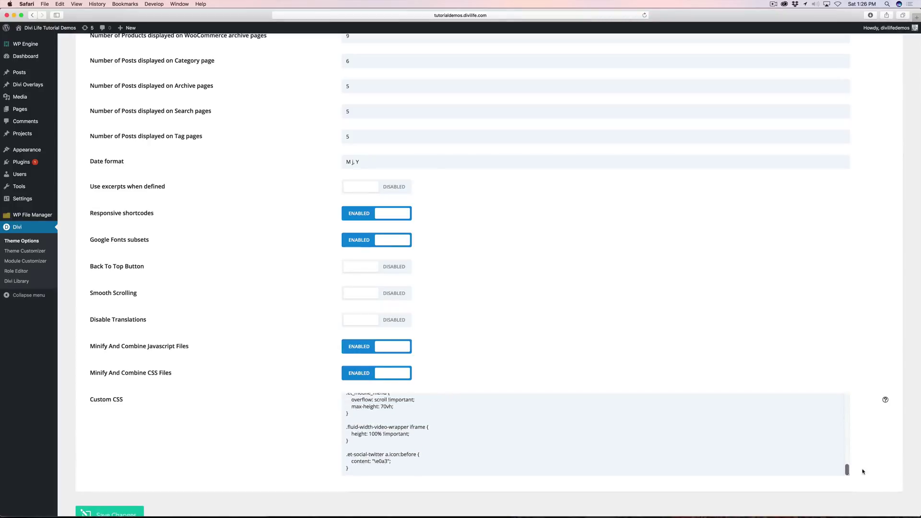
scroll(587, 456, "down", 2)
Paste the copied .divi-life-snow CSS a few lines below the last Custom CSS rule and save the changes.
left_click(357, 449)
key("Return")
key("Return")
key("Return")
key("Return")
key("Return")
key("Return")
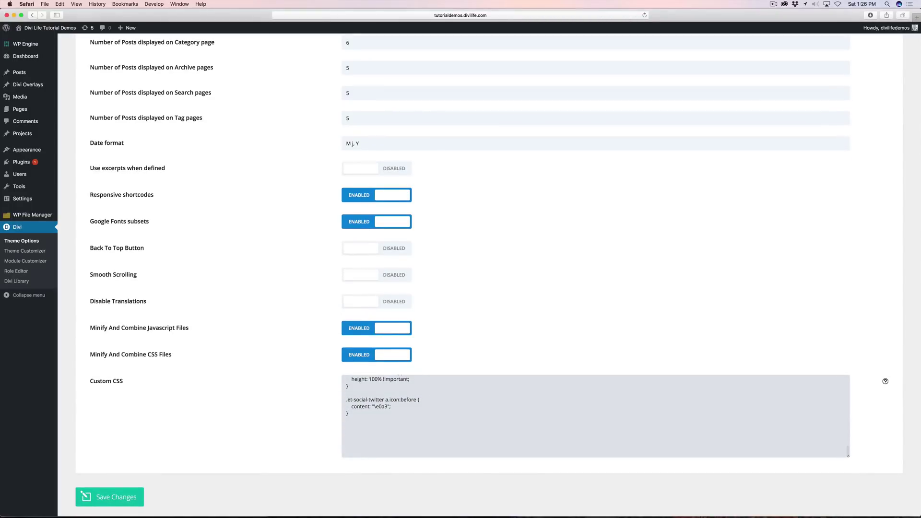
key("super+v")
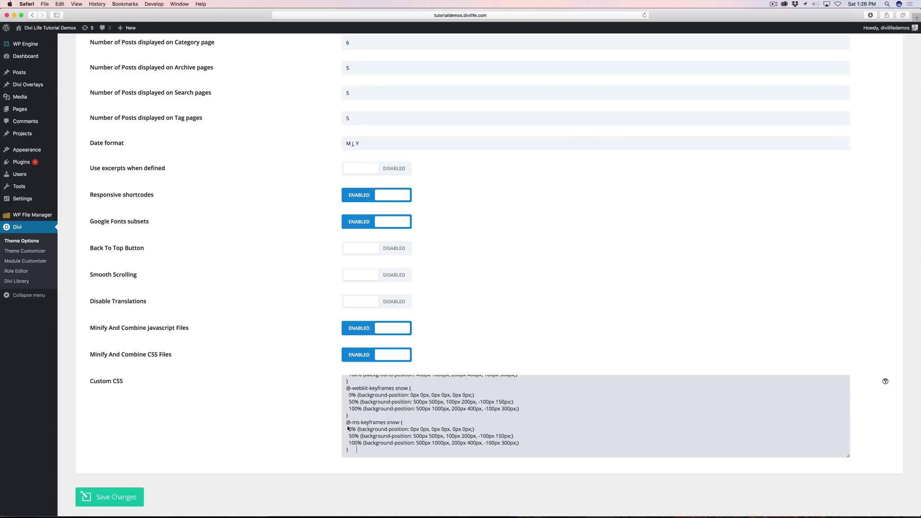
left_click(117, 504)
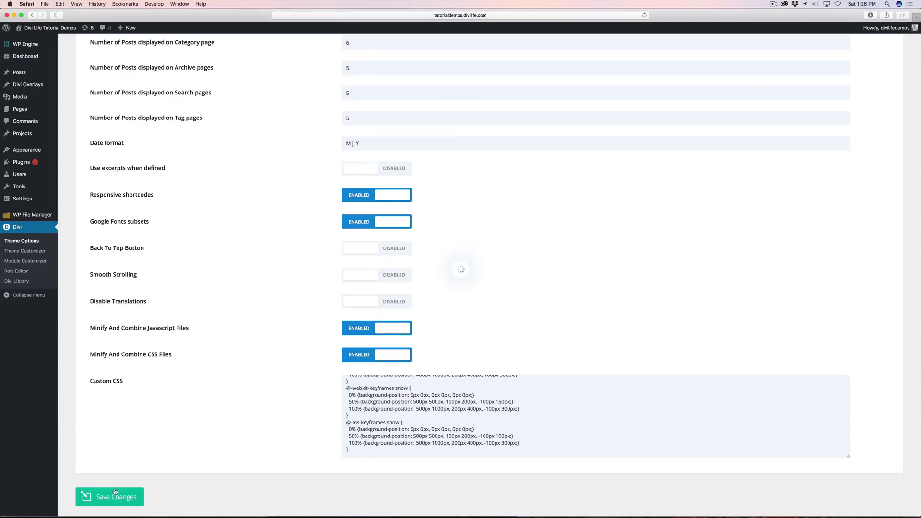
Switch to Chrome and check the Animated Falling Snowflakes page for snow before any class is assigned.
mouse_move(144, 516)
left_click(206, 502)
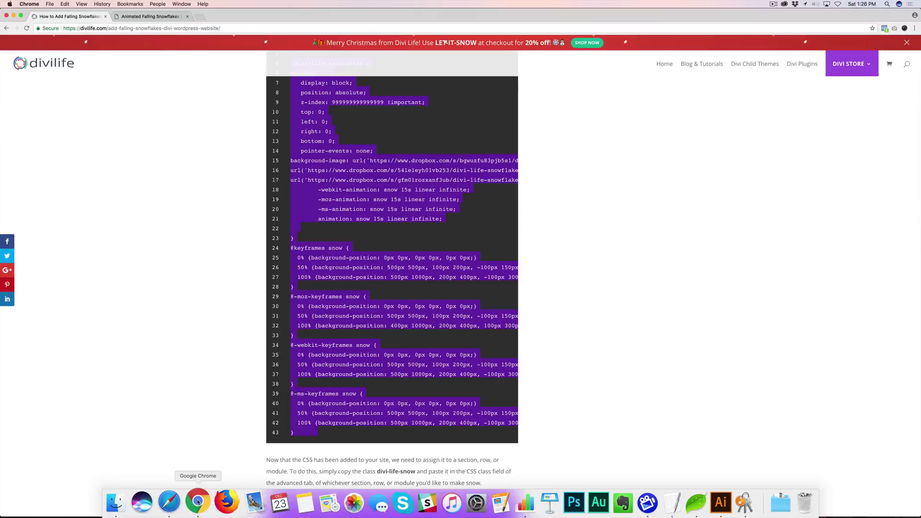
left_click(139, 17)
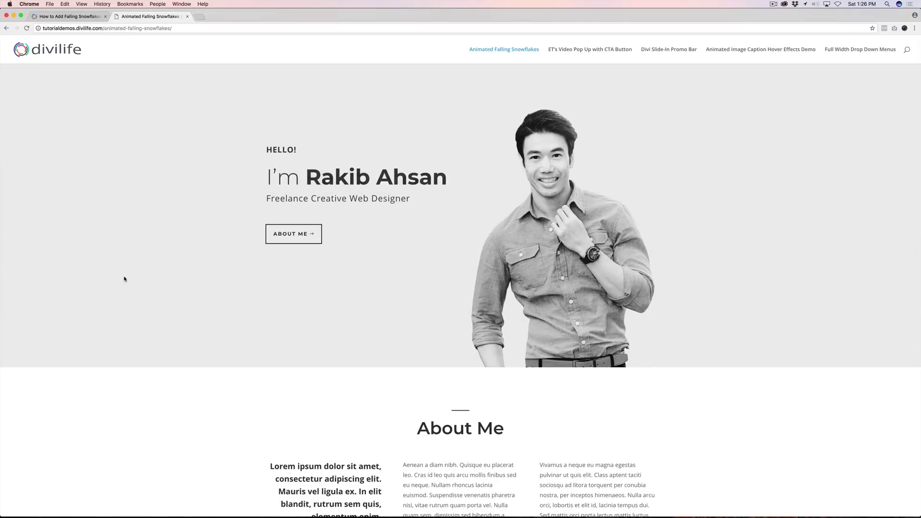
scroll(124, 279, "down", 1)
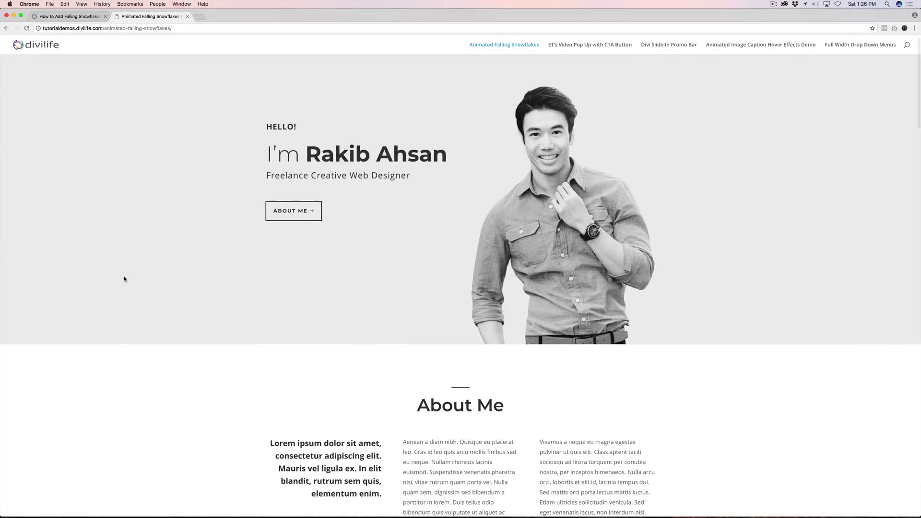
scroll(124, 278, "down", 15)
scroll(124, 279, "up", 15)
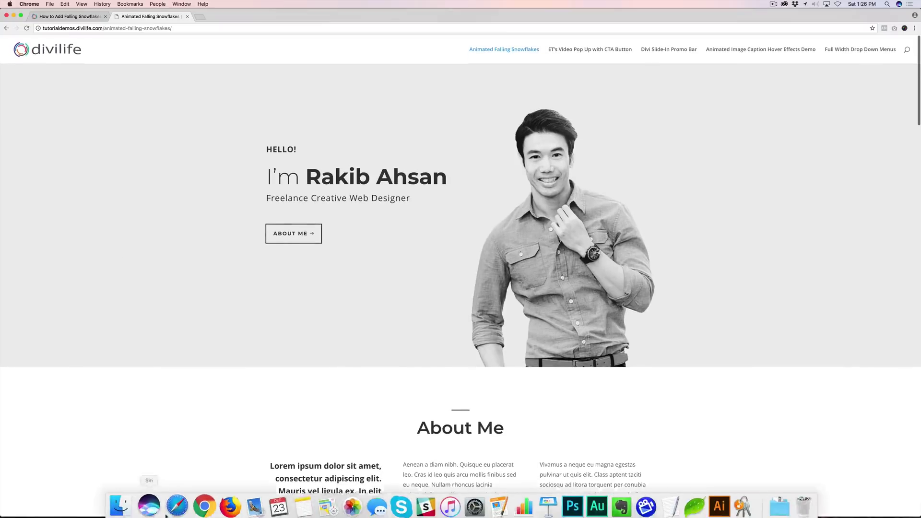
Return to the tutorial article and copy the class name divi-life-snow from its instructions.
left_click(70, 16)
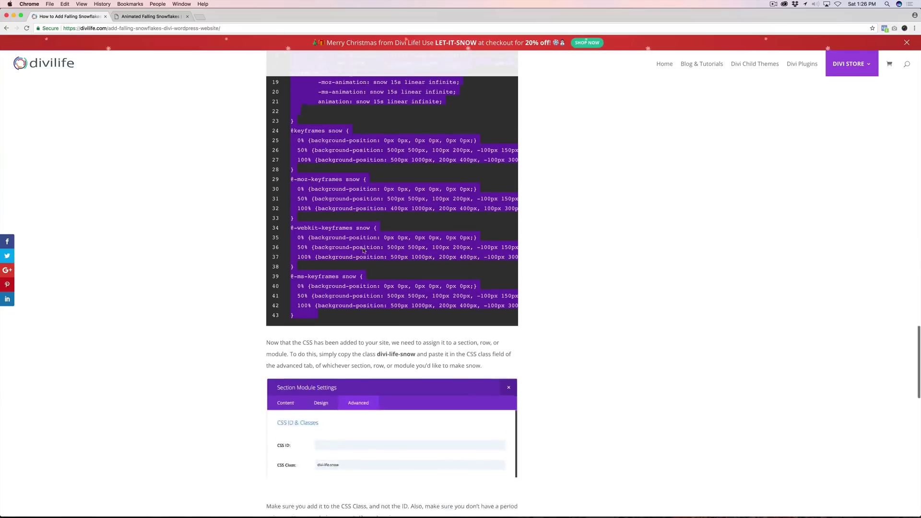
scroll(220, 271, "down", 3)
left_click(409, 250)
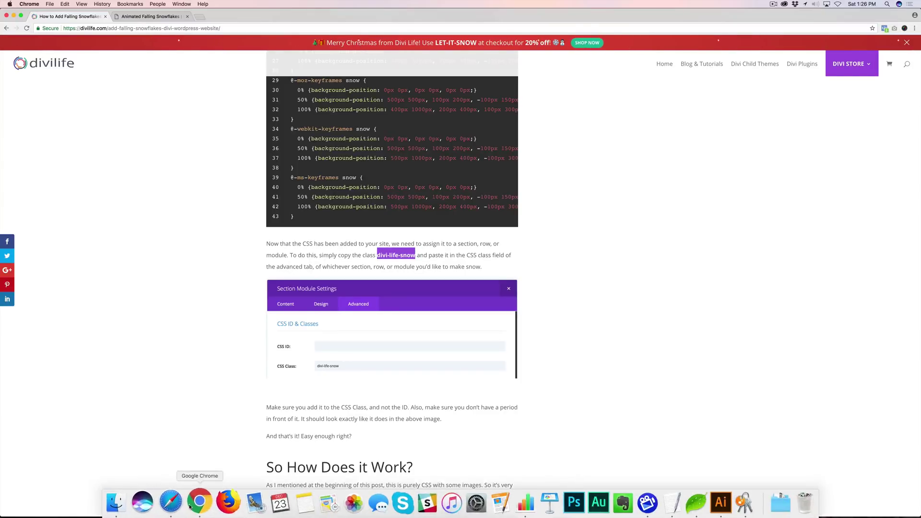
Open the Animated Falling Snowflakes page for editing in Safari, then switch to Chrome to view its live version.
left_click(173, 503)
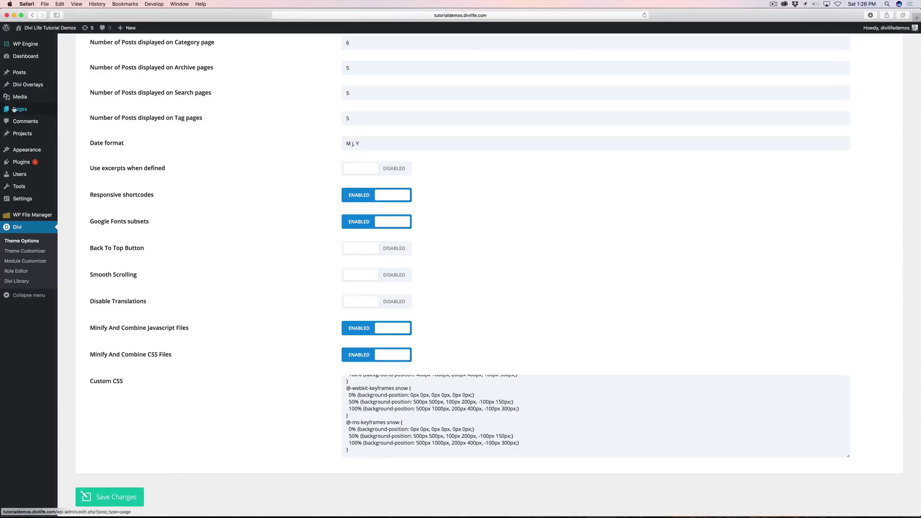
left_click(109, 30)
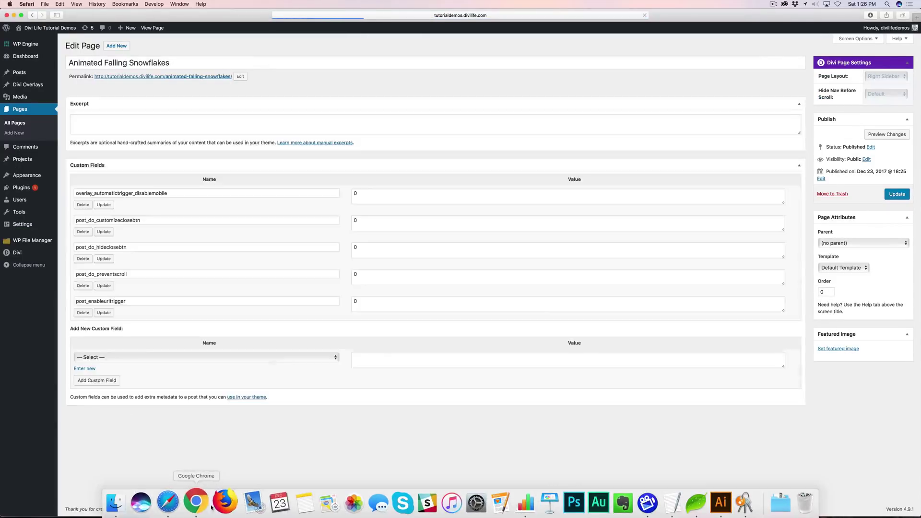
left_click(198, 500)
left_click(147, 18)
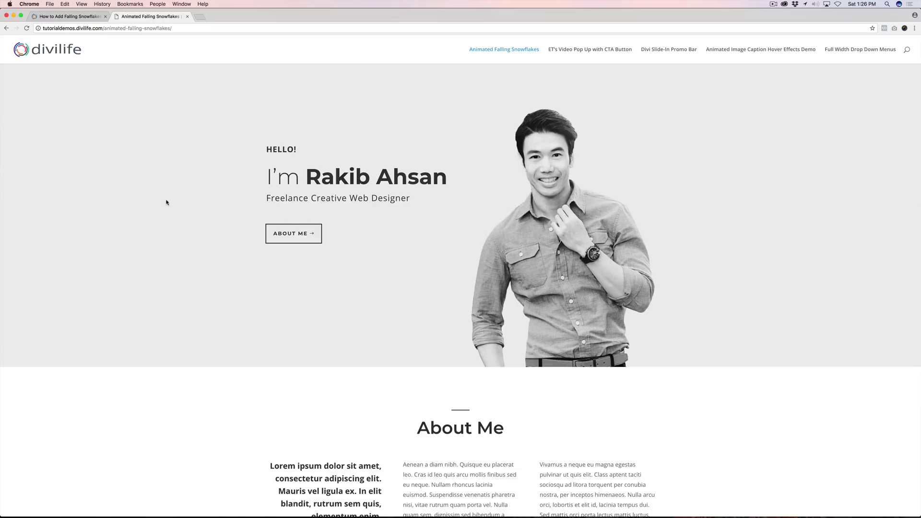
Look over the live Animated Falling Snowflakes page, from the hero section down to My Latest Work, before any class is assigned.
scroll(166, 201, "down", 3)
scroll(167, 315, "up", 1)
scroll(168, 315, "up", 4)
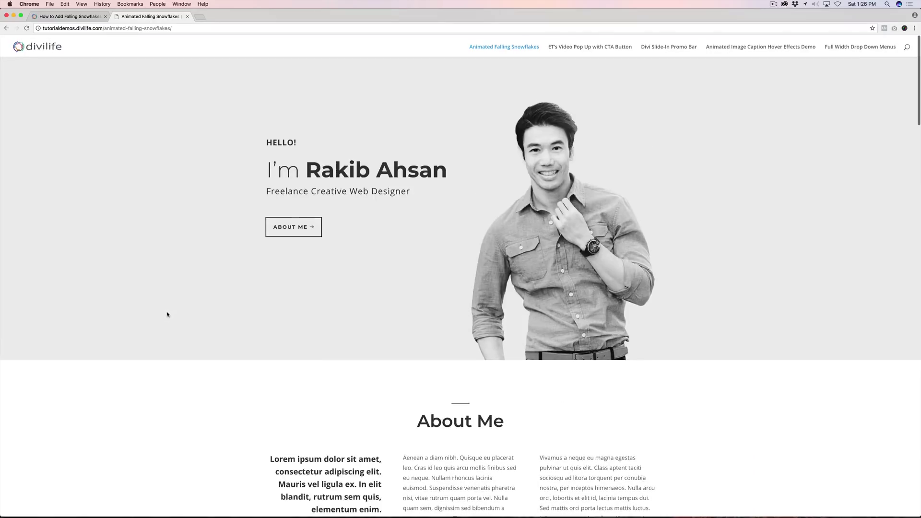
scroll(265, 135, "down", 10)
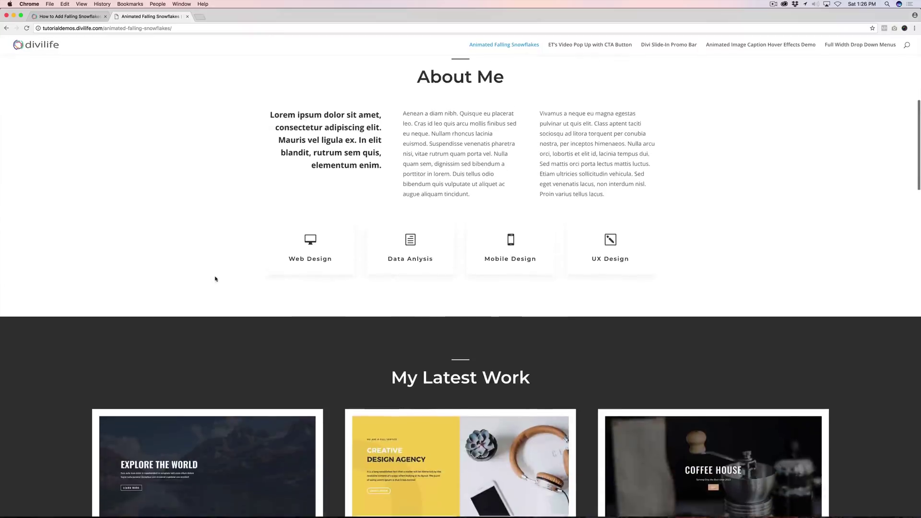
scroll(395, 130, "up", 10)
Switch to the page editor in Safari, assign the CSS class divi-life-snow to the Hero Section and save its settings.
left_click(173, 503)
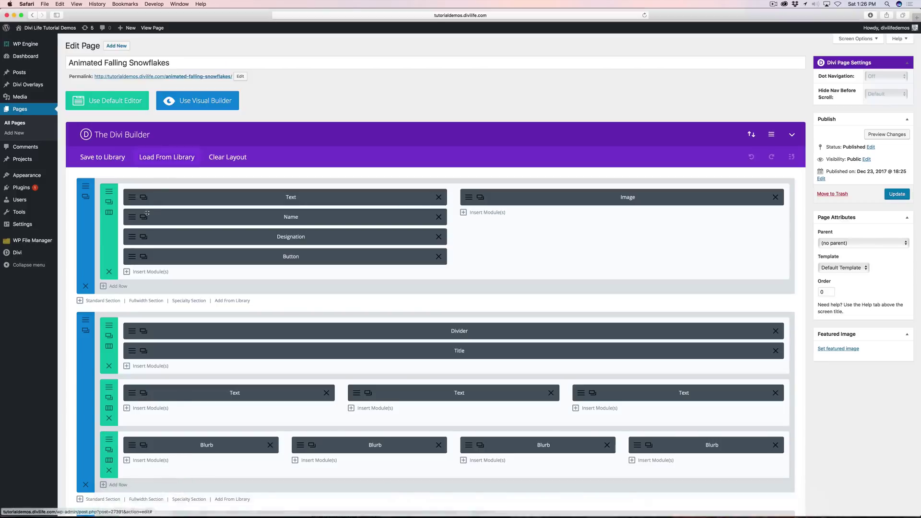
left_click(85, 186)
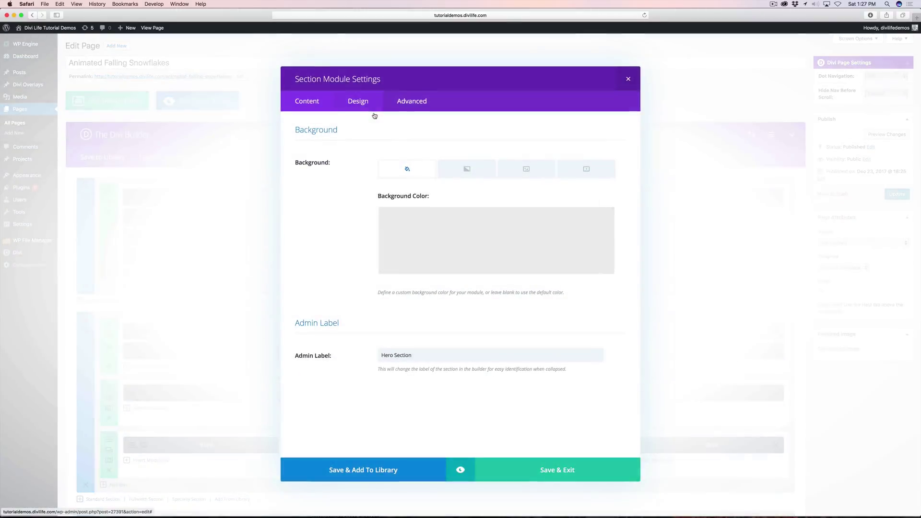
left_click(413, 100)
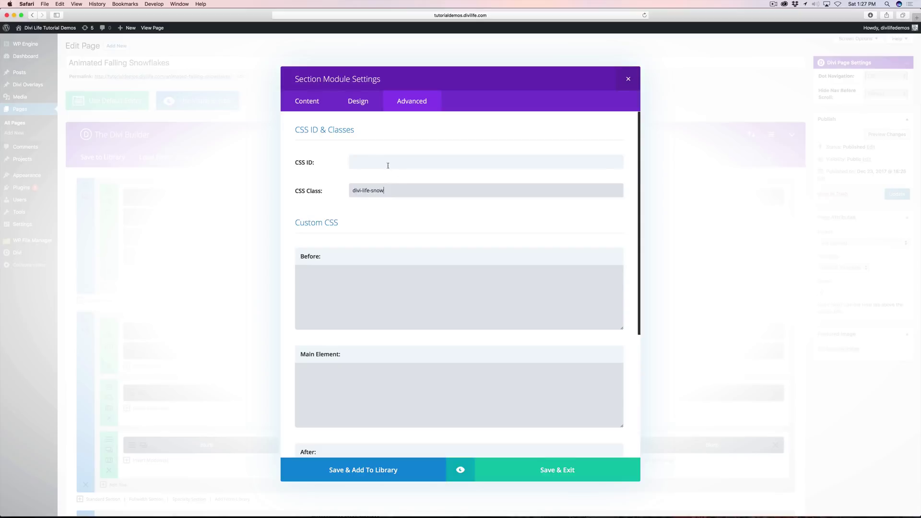
left_click(366, 159)
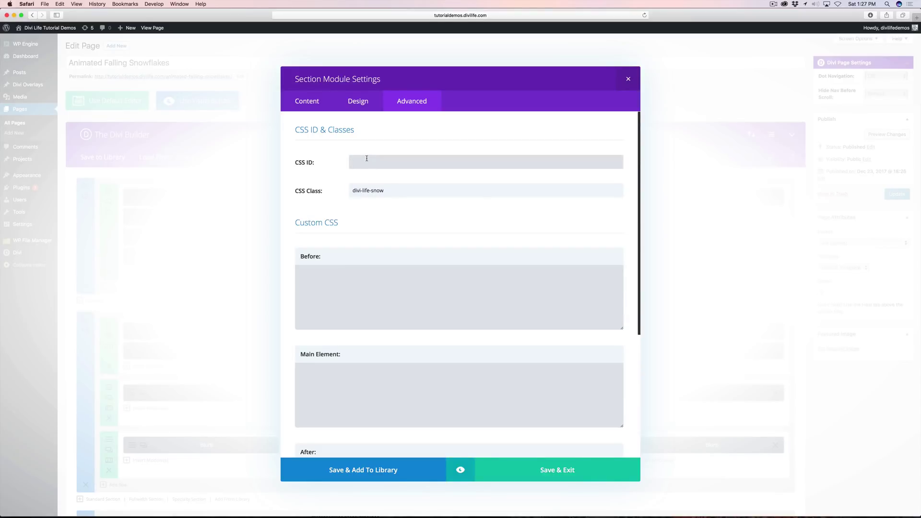
left_click(557, 474)
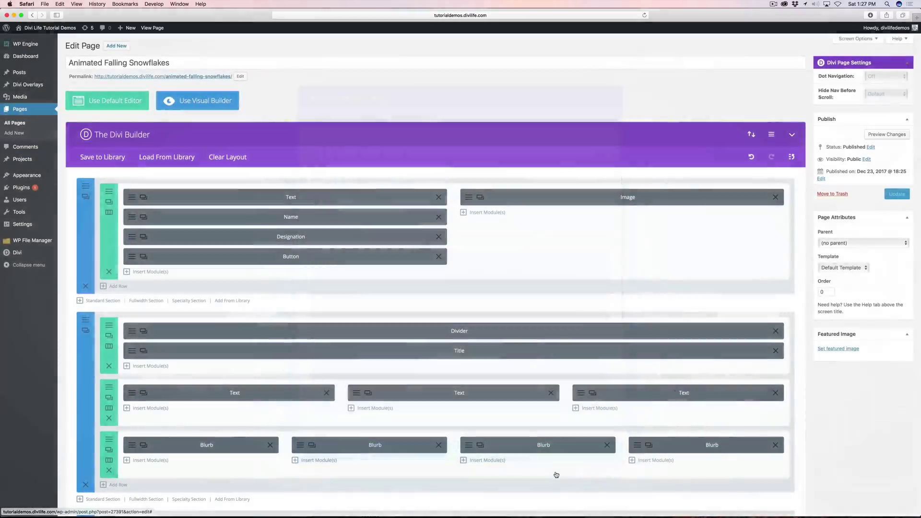
Assign the CSS class divi-life-snow to the Work Section, save its settings and update the page.
scroll(552, 432, "down", 8)
scroll(239, 358, "down", 3)
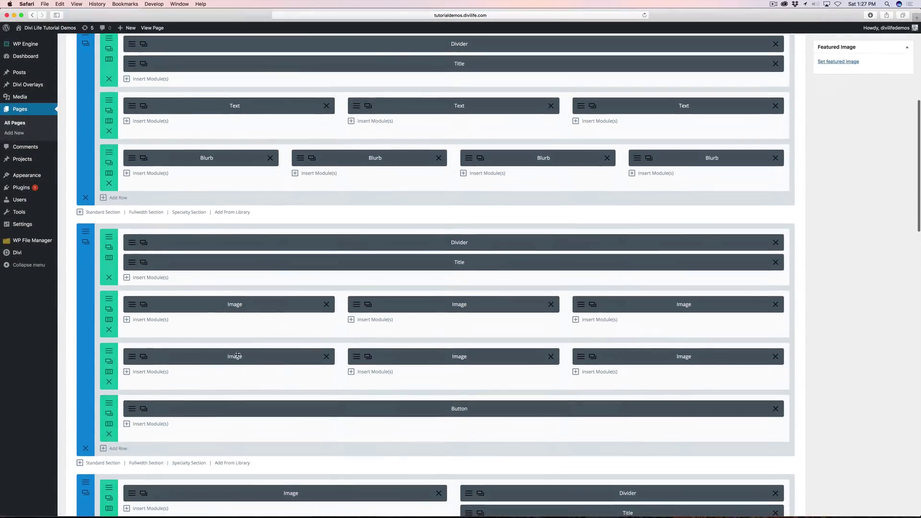
left_click(85, 232)
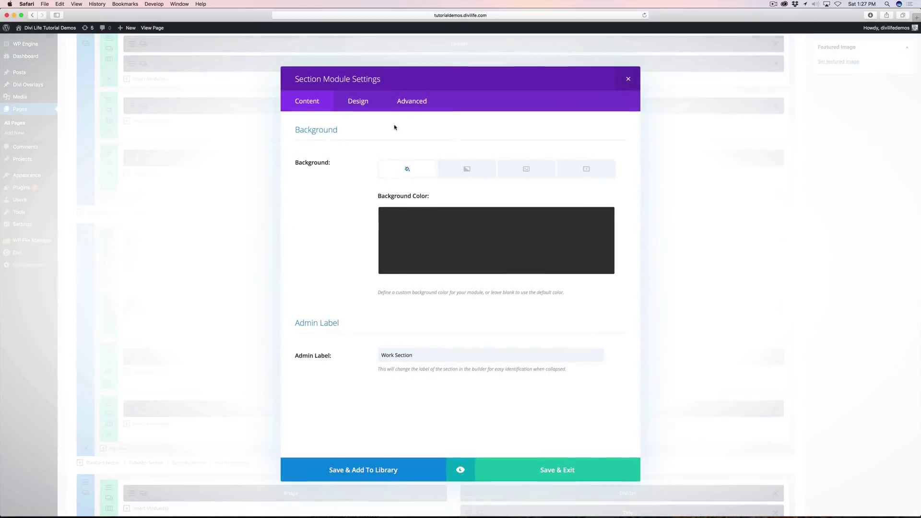
left_click(411, 100)
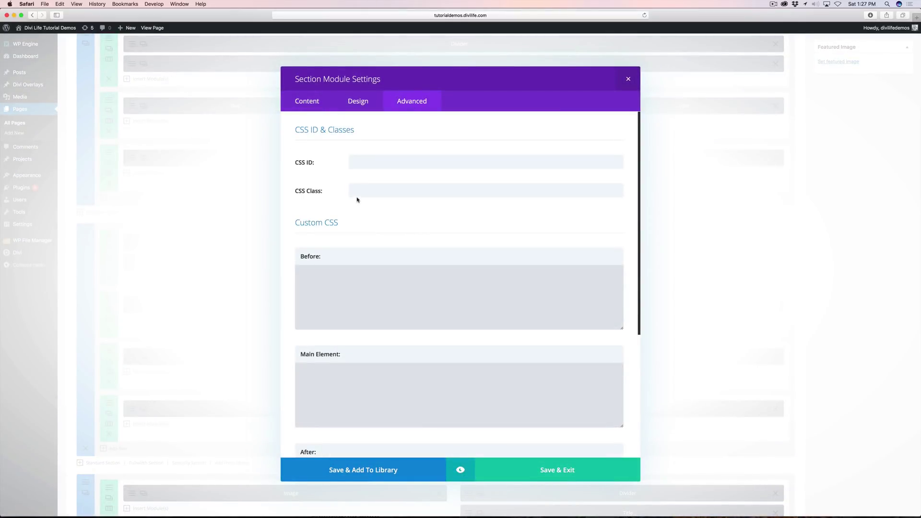
left_click(542, 474)
scroll(829, 283, "up", 10)
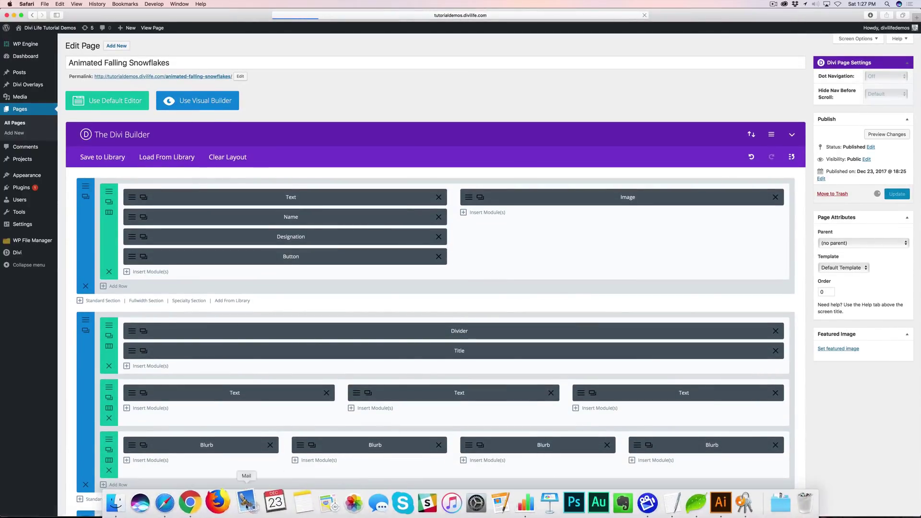
Switch to Chrome and check which sections of the live page show falling snow, comparing the hero, About Me and My Latest Work.
left_click(196, 504)
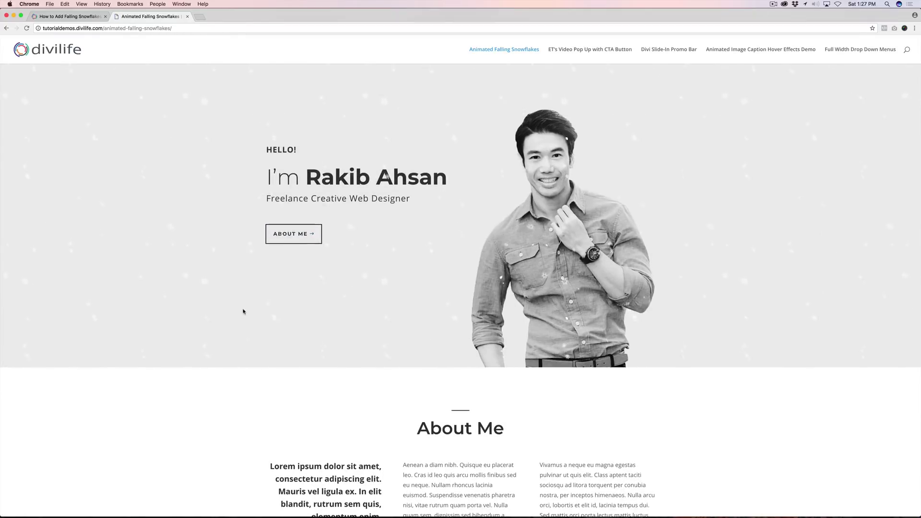
scroll(231, 271, "down", 5)
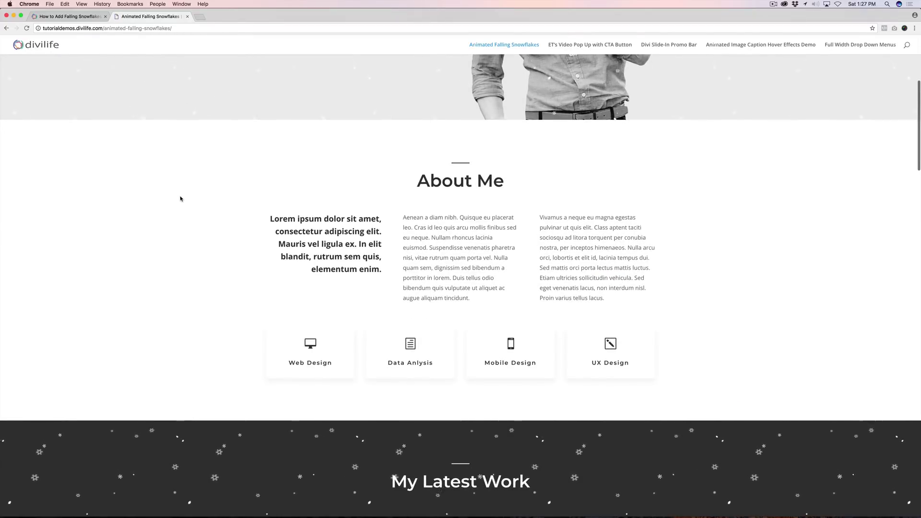
scroll(255, 214, "down", 2)
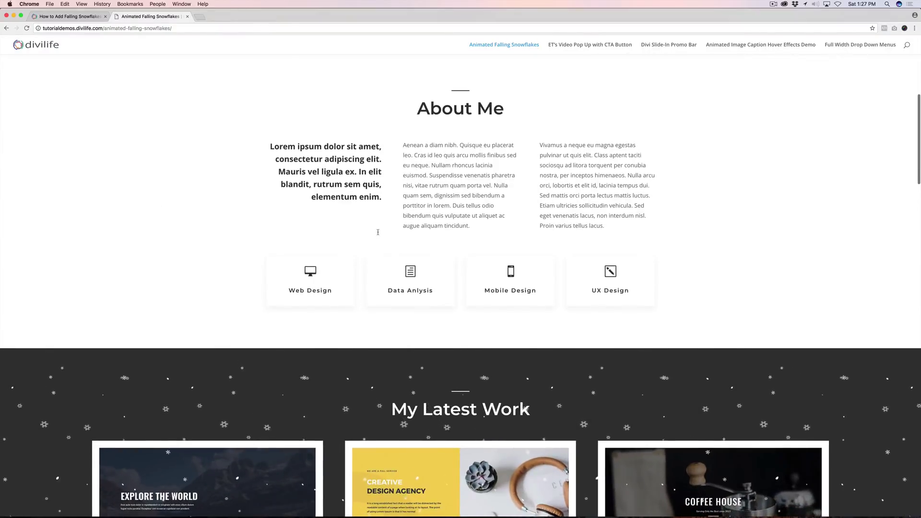
scroll(235, 149, "down", 6)
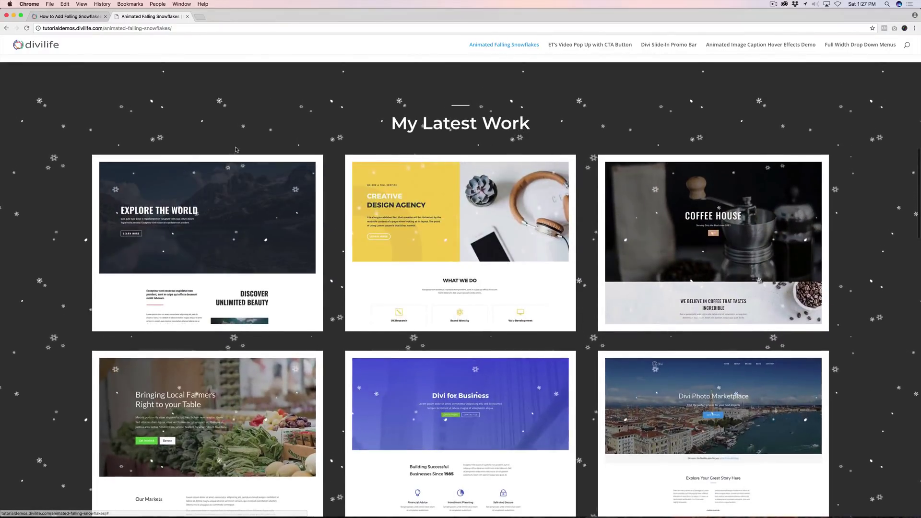
scroll(235, 150, "down", 15)
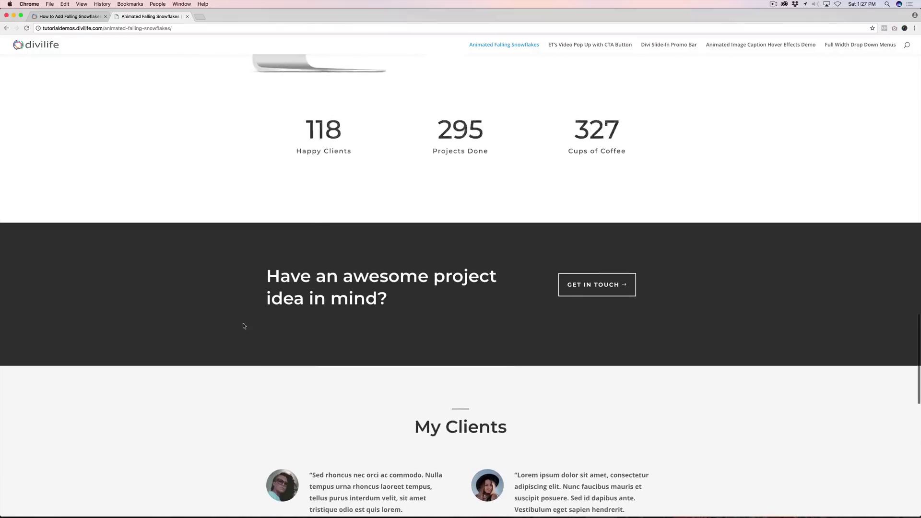
scroll(252, 318, "down", 12)
scroll(243, 324, "up", 20)
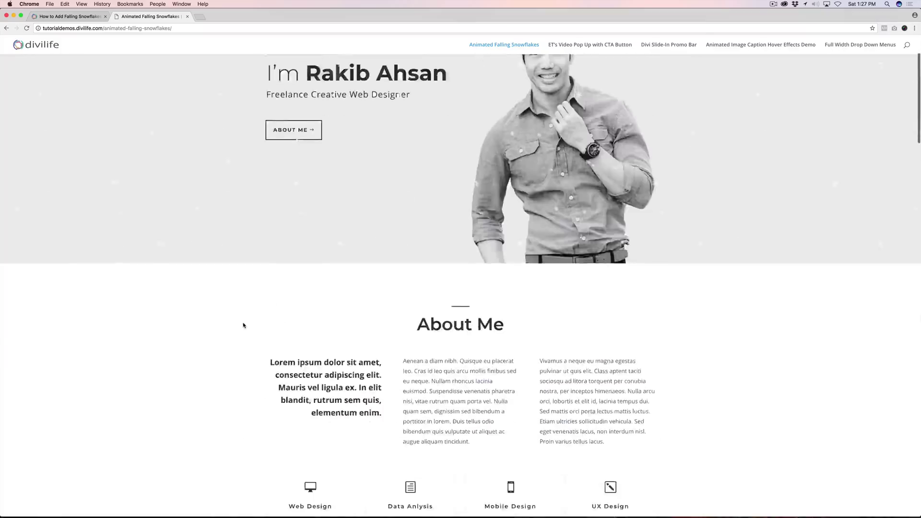
scroll(244, 324, "down", 10)
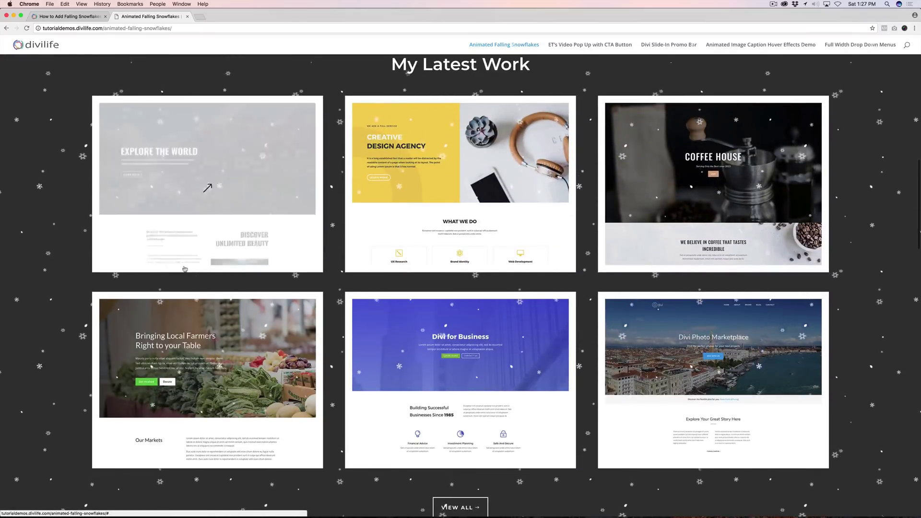
scroll(148, 263, "down", 8)
scroll(164, 312, "up", 9)
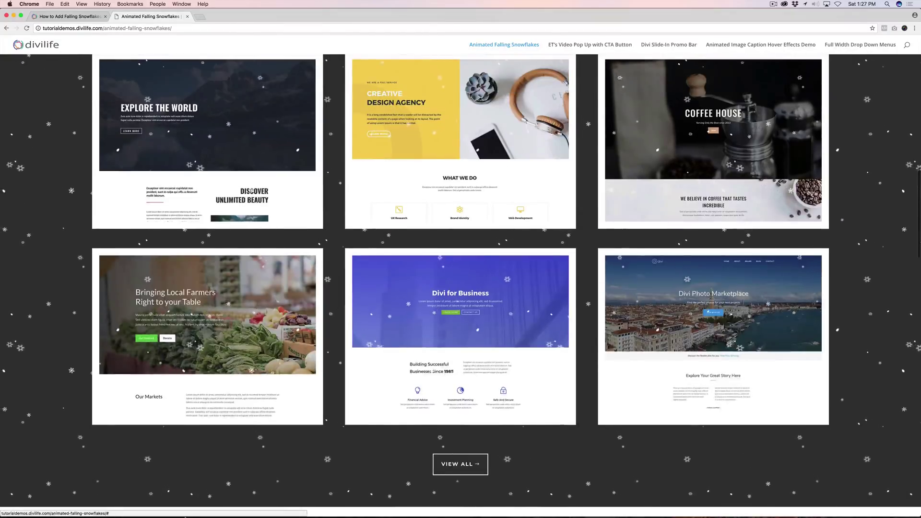
Return to the Animated Falling Snowflakes page editor in Safari and go to its sections.
left_click(175, 501)
scroll(106, 202, "down", 5)
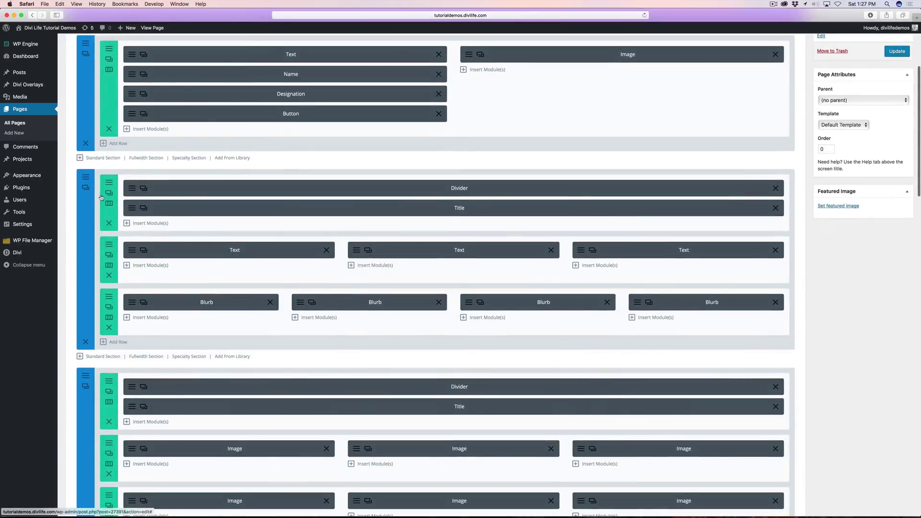
left_click(87, 178)
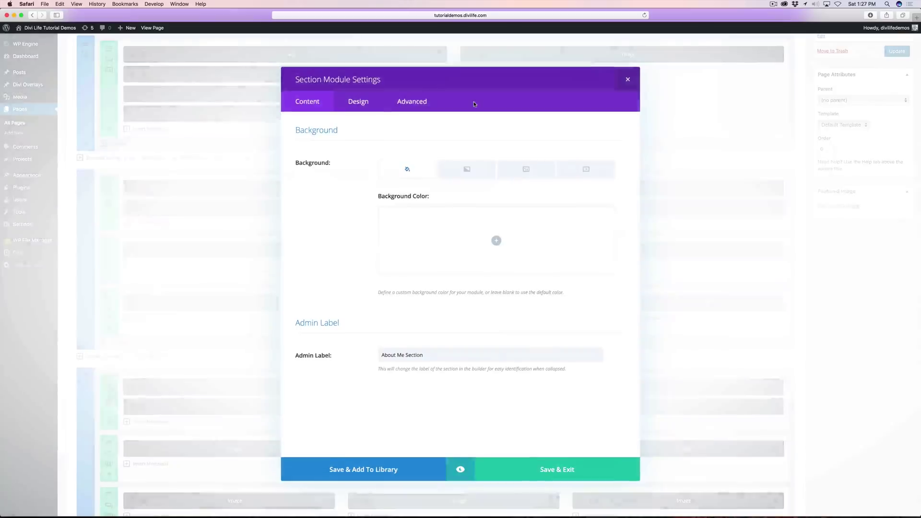
left_click(412, 101)
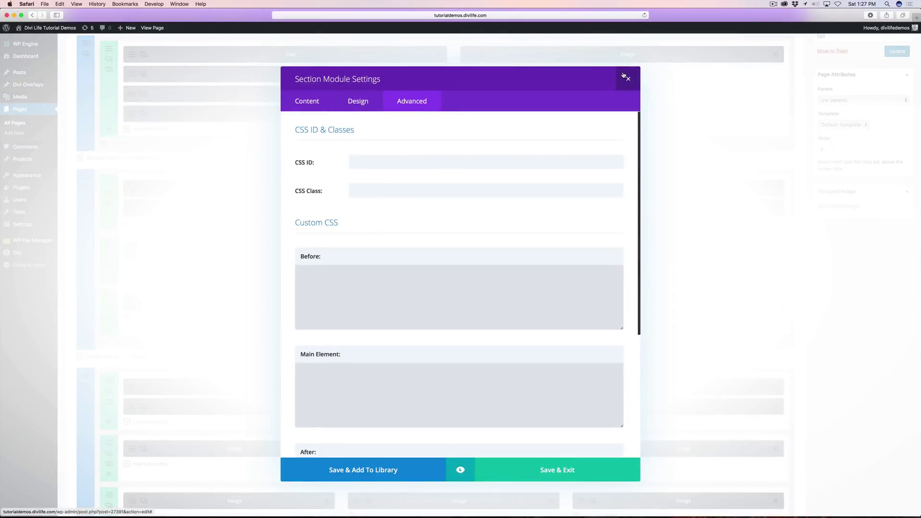
left_click(626, 77)
Cut the class divi-life-snow out of the Work Section's CSS Class and save the section's settings.
scroll(202, 312, "down", 5)
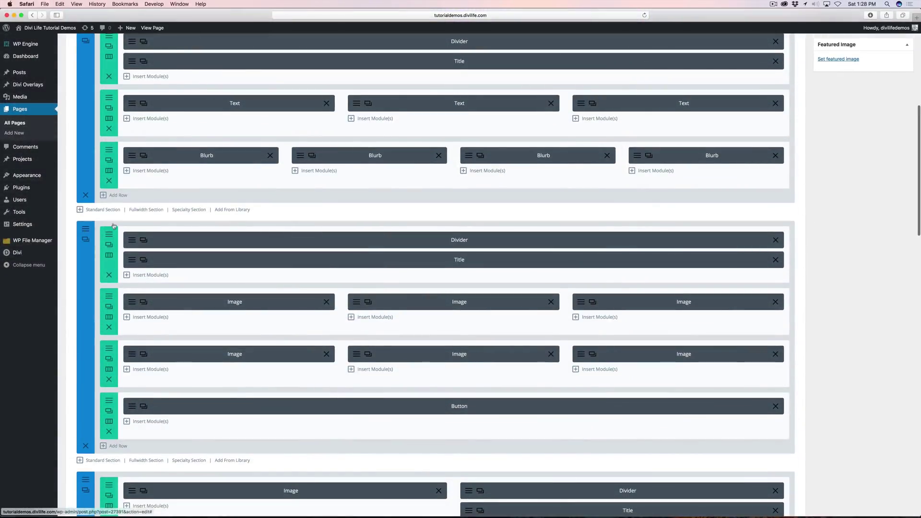
left_click(86, 239)
left_click(412, 101)
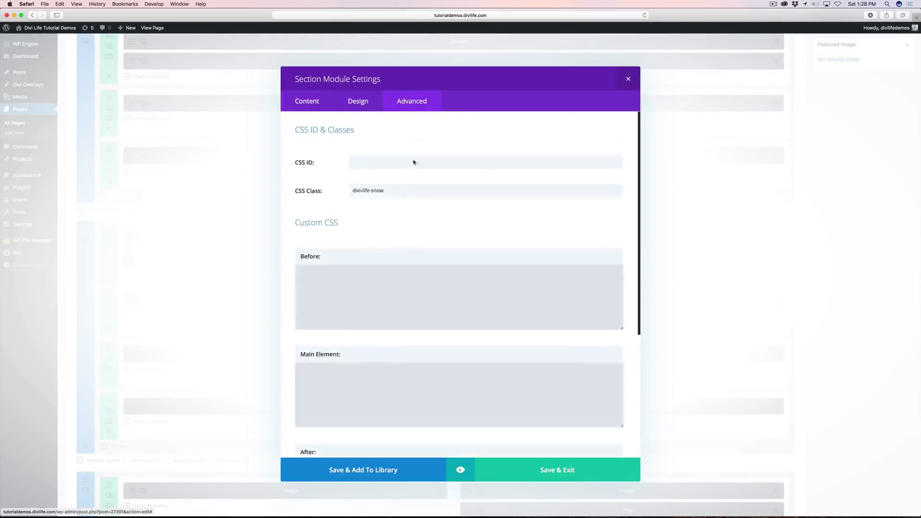
triple_click(374, 190)
key("super+c")
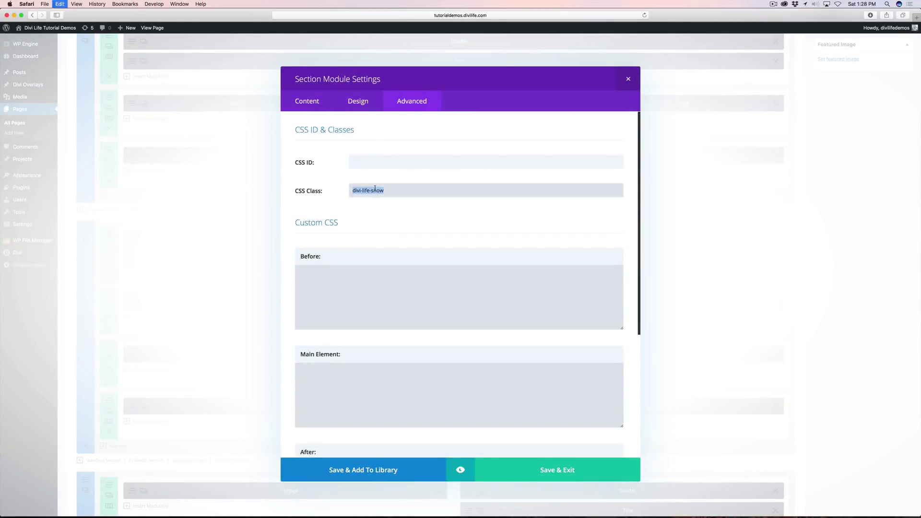
left_click(566, 474)
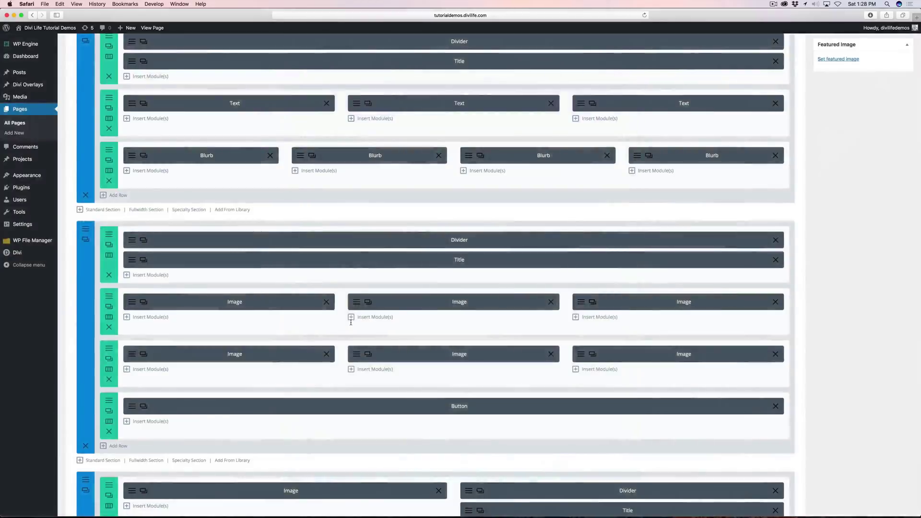
Paste divi-life-snow as the CSS class of the first Image module in the Work Section's upper image row and save it.
scroll(263, 305, "down", 4)
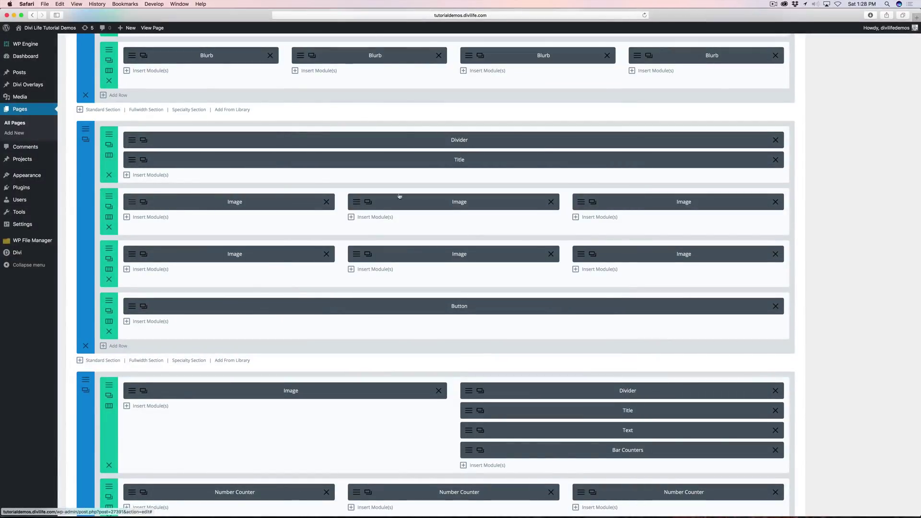
left_click(298, 199)
left_click(401, 99)
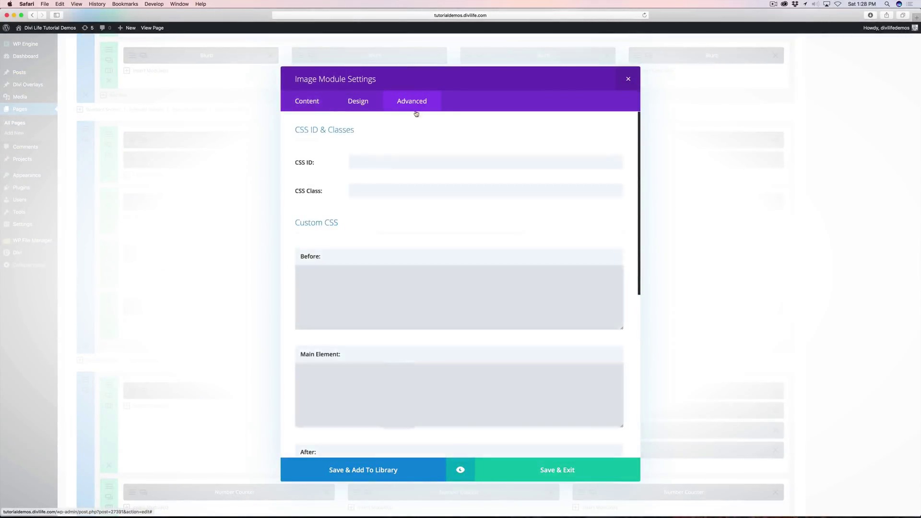
left_click(369, 191)
key("super+v")
left_click(559, 470)
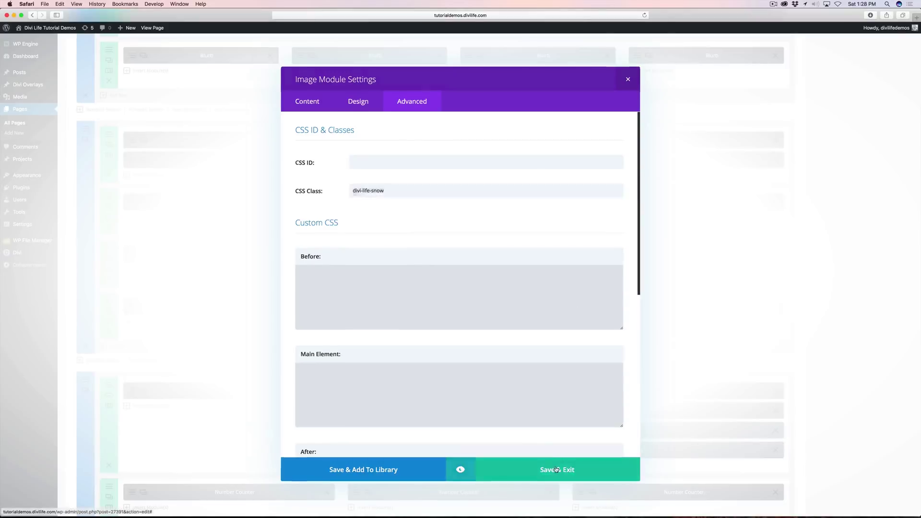
Paste divi-life-snow as the CSS class of the second Image module in the same row, save it and update the page.
left_click(354, 202)
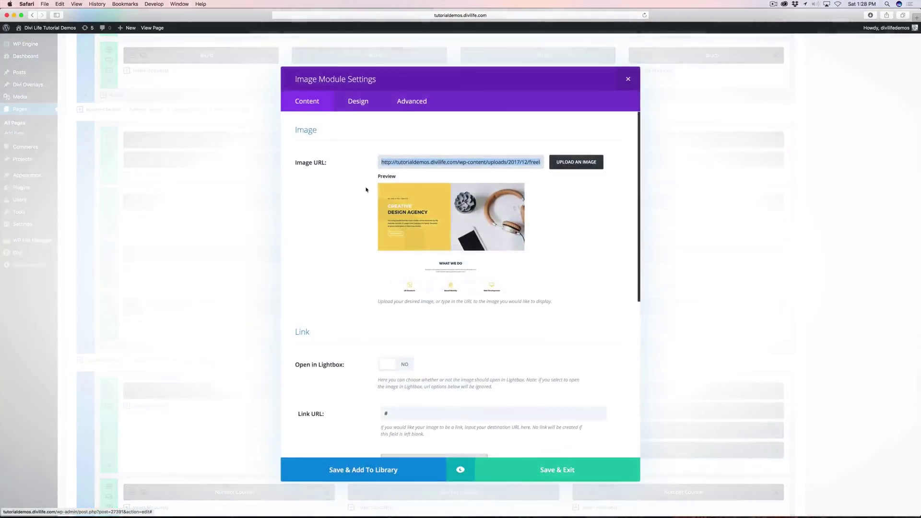
left_click(407, 101)
left_click(425, 191)
key("super+v")
left_click(559, 481)
scroll(545, 197, "up", 10)
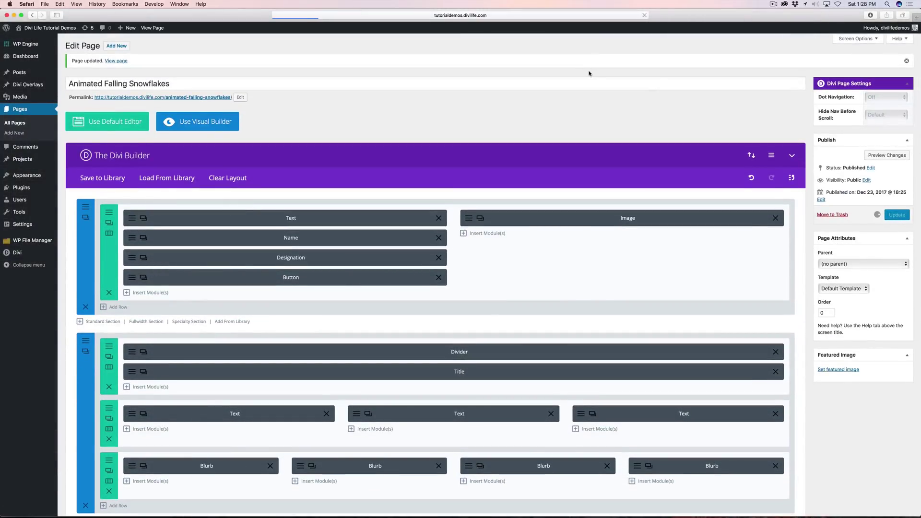
Switch to Chrome, reload the live page and check the My Latest Work images for falling snow.
mouse_move(271, 517)
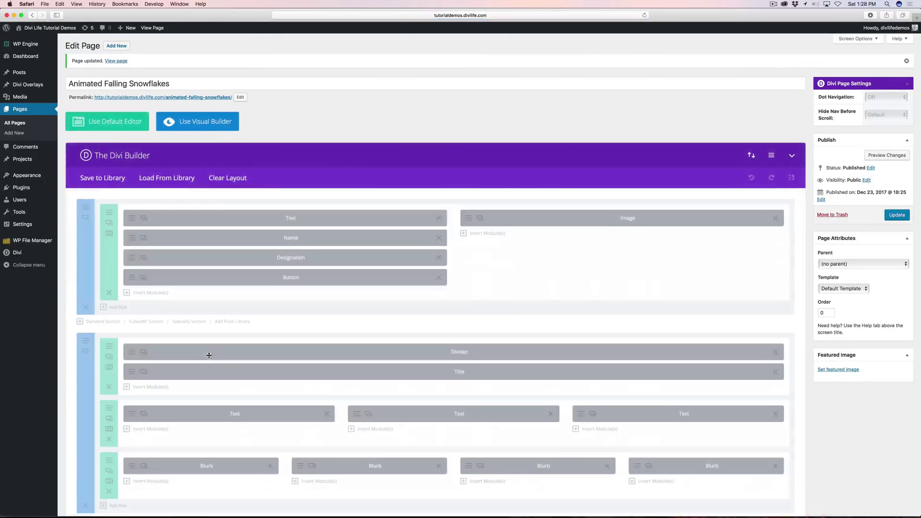
left_click(197, 509)
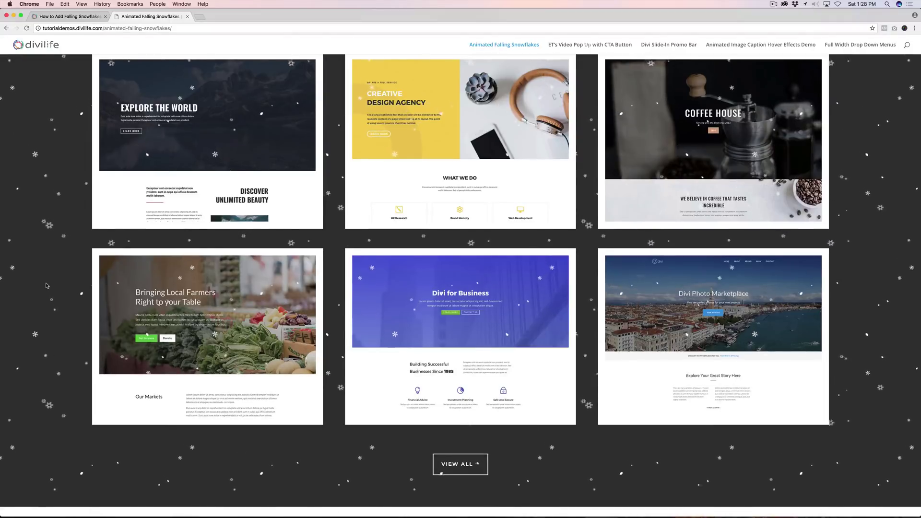
key("super+r")
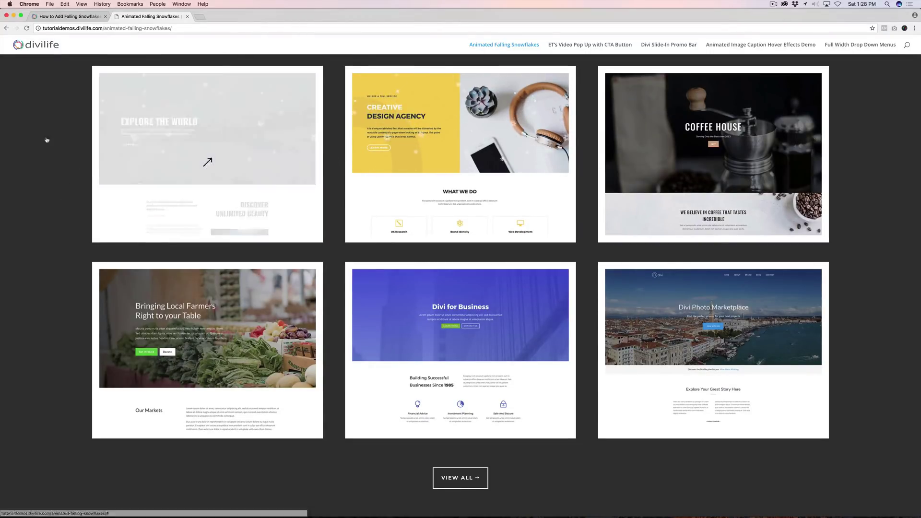
scroll(23, 163, "up", 2)
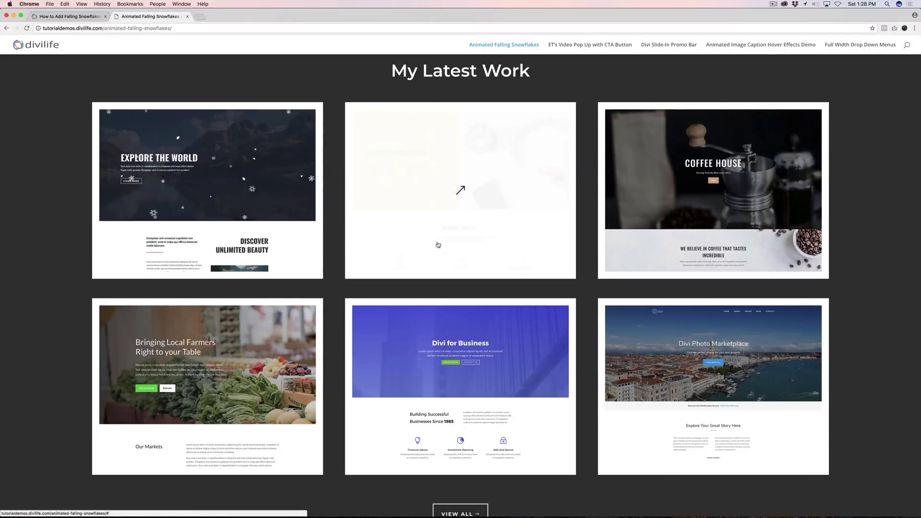
Review the falling snow on the live page, from the hero section down to the My Latest Work images.
scroll(581, 292, "down", 3)
scroll(582, 290, "up", 10)
scroll(583, 290, "down", 5)
scroll(497, 123, "up", 15)
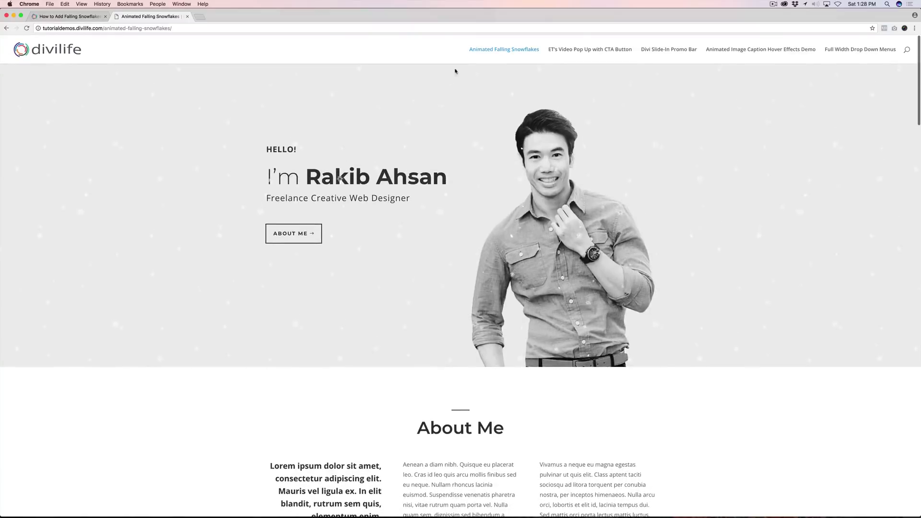
scroll(657, 318, "down", 10)
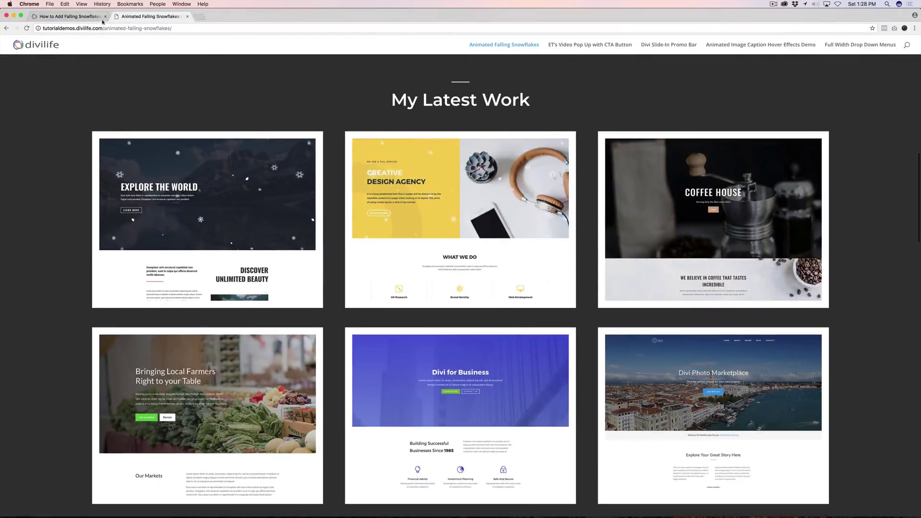
Return to the tutorial article and look over its So How Does it Work section and the site-wide snow CSS.
left_click(96, 17)
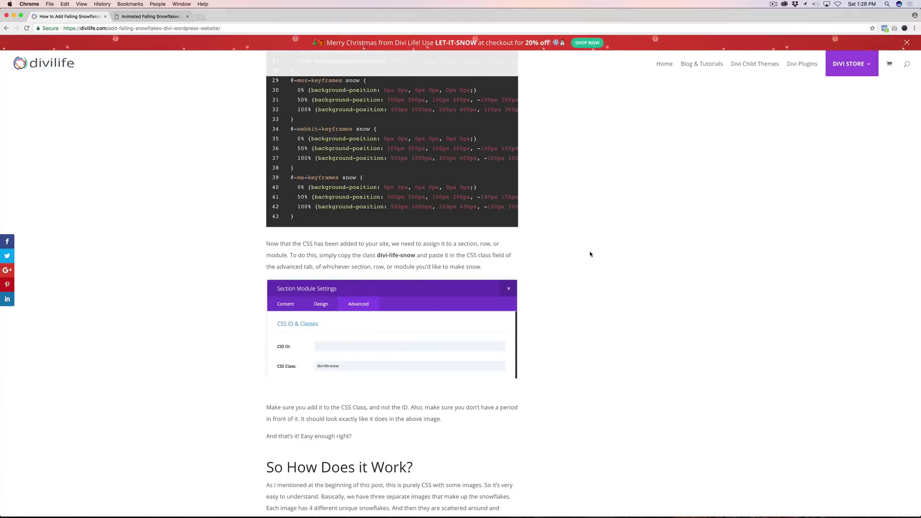
scroll(590, 254, "down", 7)
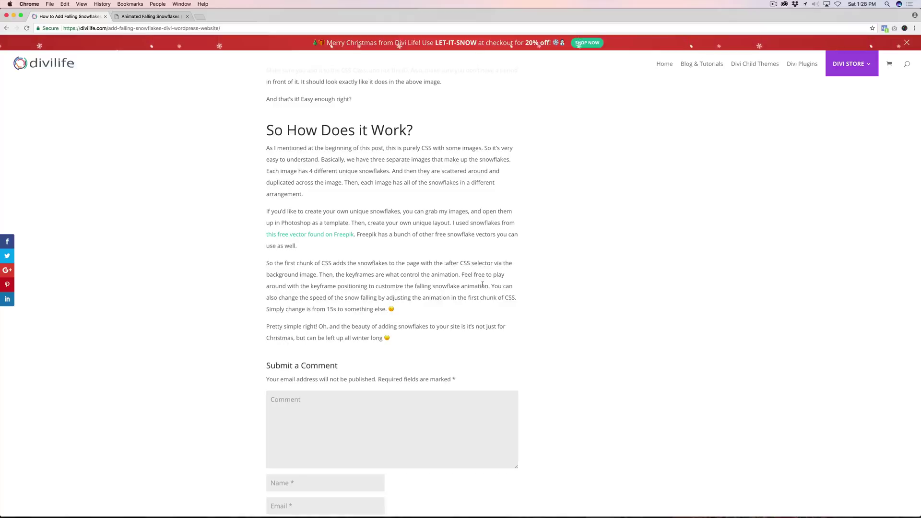
scroll(483, 285, "up", 4)
scroll(483, 286, "up", 10)
scroll(483, 286, "down", 10)
scroll(483, 286, "up", 8)
Highlight and examine the whole body:before rule in the site-wide snow CSS.
left_click_drag(290, 153, 446, 308)
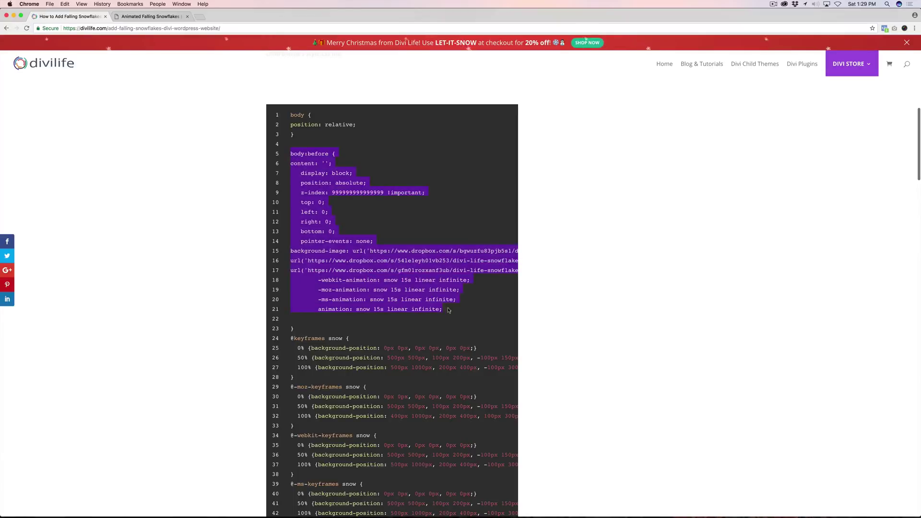
scroll(455, 327, "right", 2)
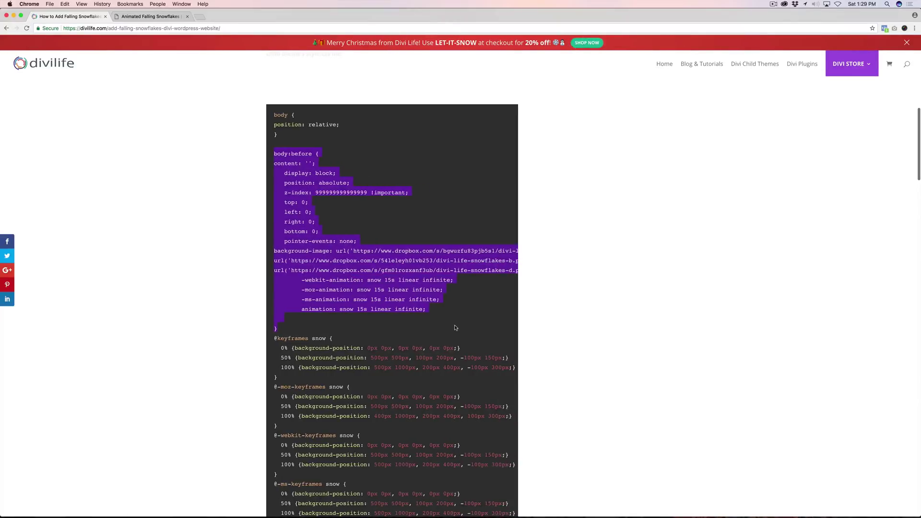
scroll(456, 328, "right", 1)
left_click(455, 327)
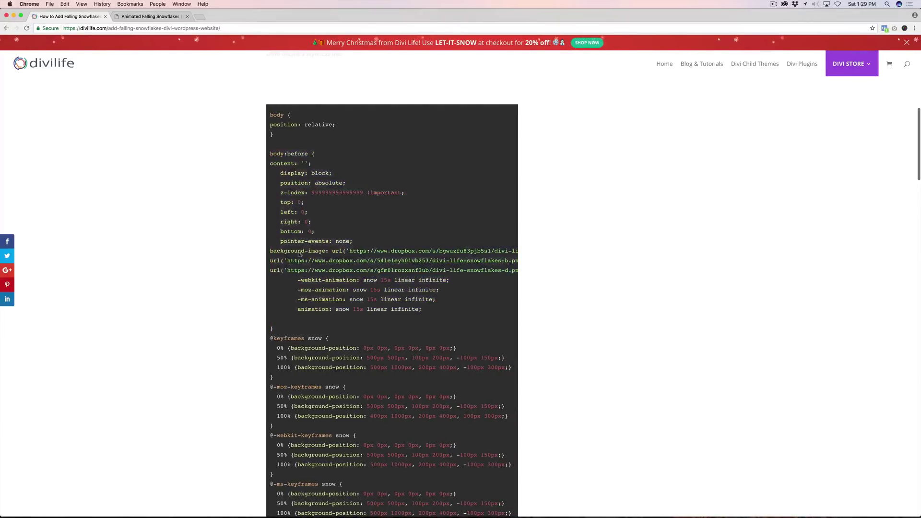
Examine the three snowflake image URLs in the background-image declaration and compare them with the snow on the live page.
left_click_drag(270, 251, 462, 269)
scroll(449, 309, "left", 5)
left_click(449, 309)
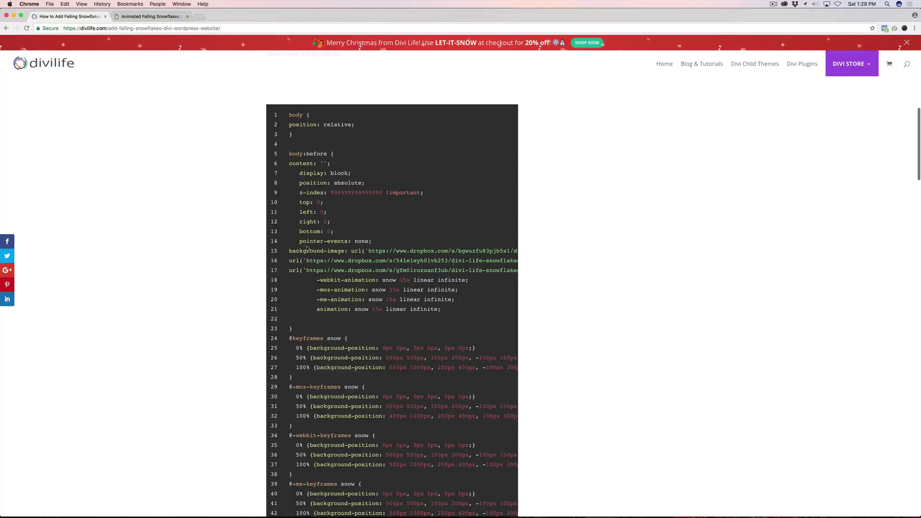
left_click_drag(289, 250, 500, 268)
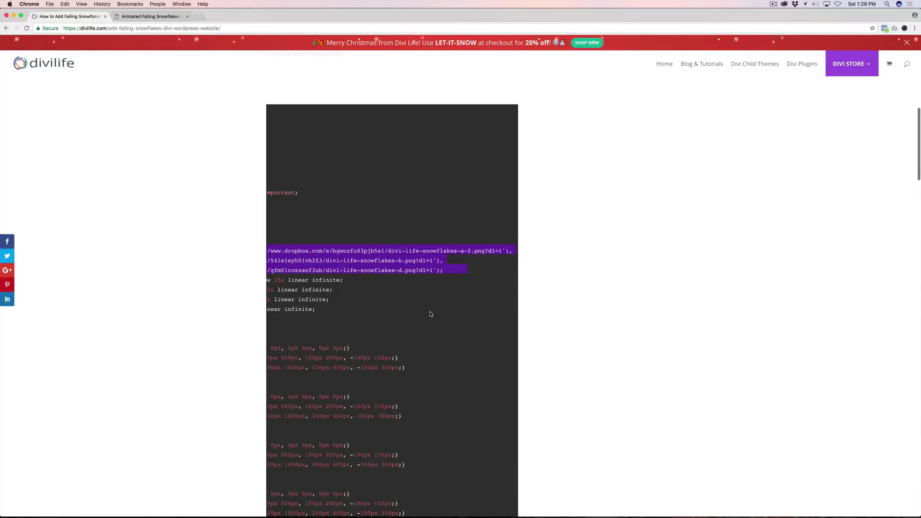
scroll(431, 315, "left", 2)
left_click(165, 16)
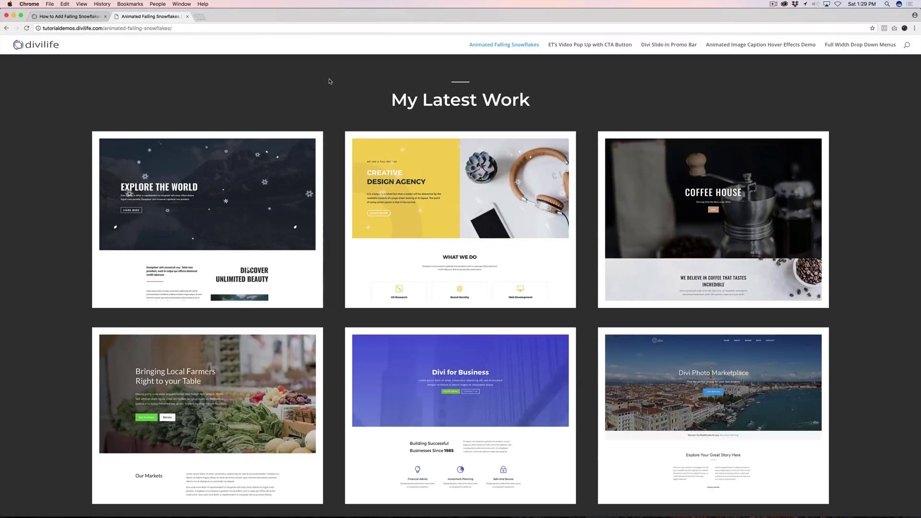
key("super+1")
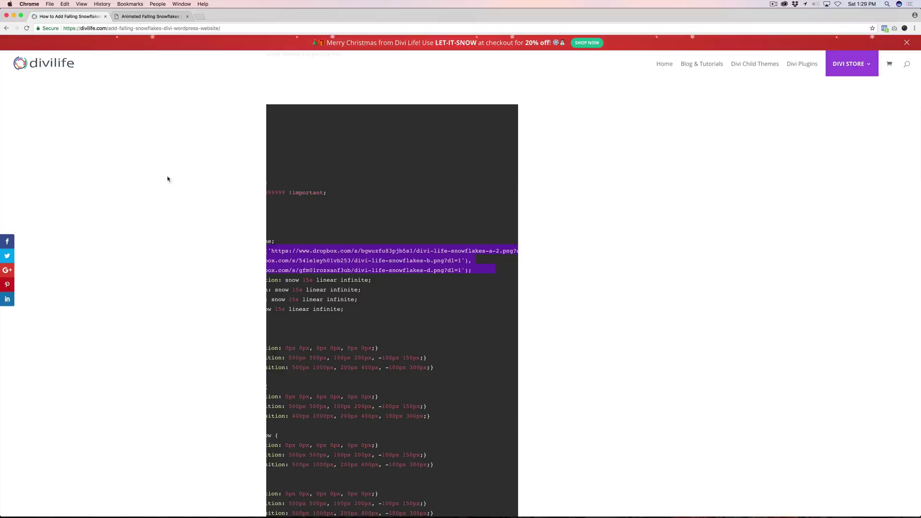
Examine the body:before selector and its display and positioning properties in the site-wide snow CSS.
scroll(306, 311, "down", 1)
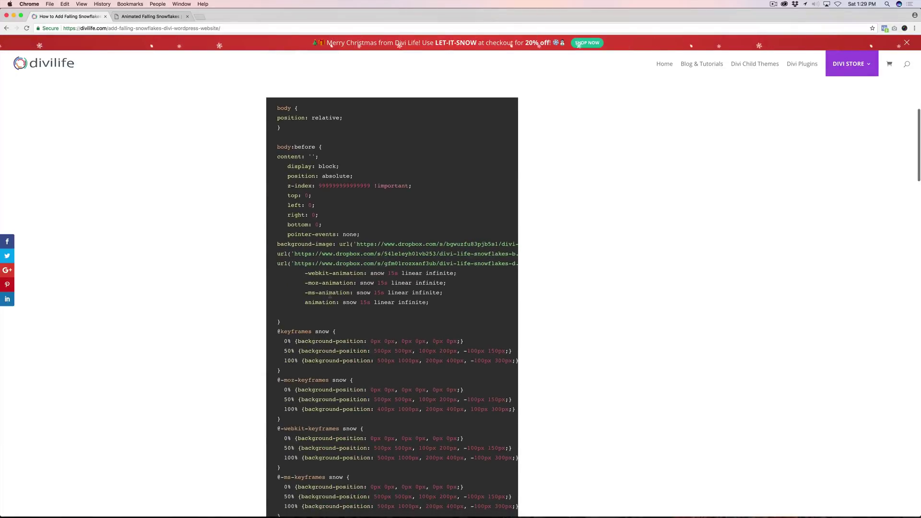
left_click_drag(292, 147, 315, 146)
triple_click(277, 148)
left_click(245, 240)
left_click_drag(280, 164, 382, 224)
scroll(374, 314, "down", 1)
scroll(374, 314, "down", 3)
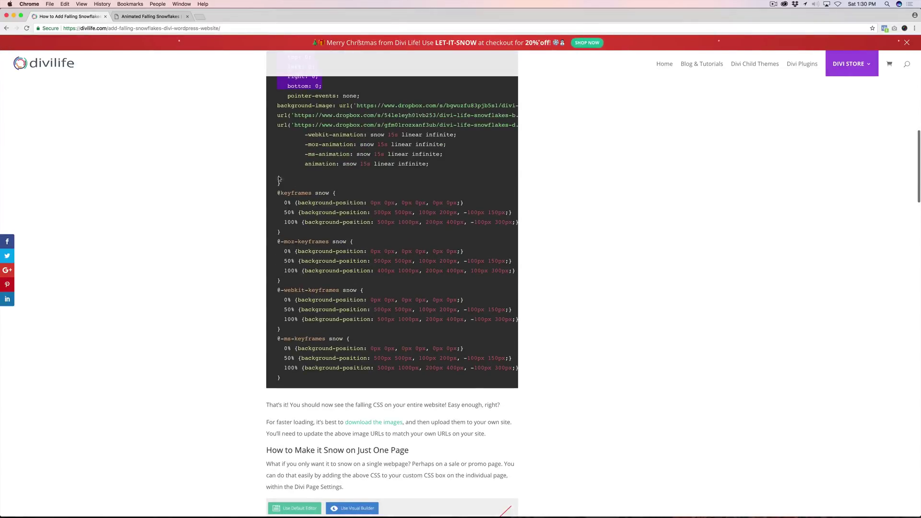
Examine the four animation declarations of the body:before rule and their 15s duration.
left_click_drag(303, 136, 429, 165)
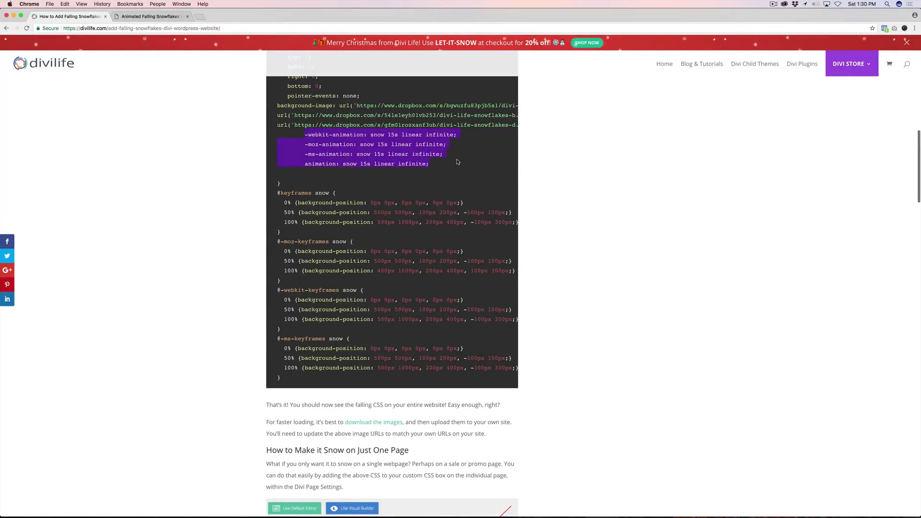
left_click(389, 136)
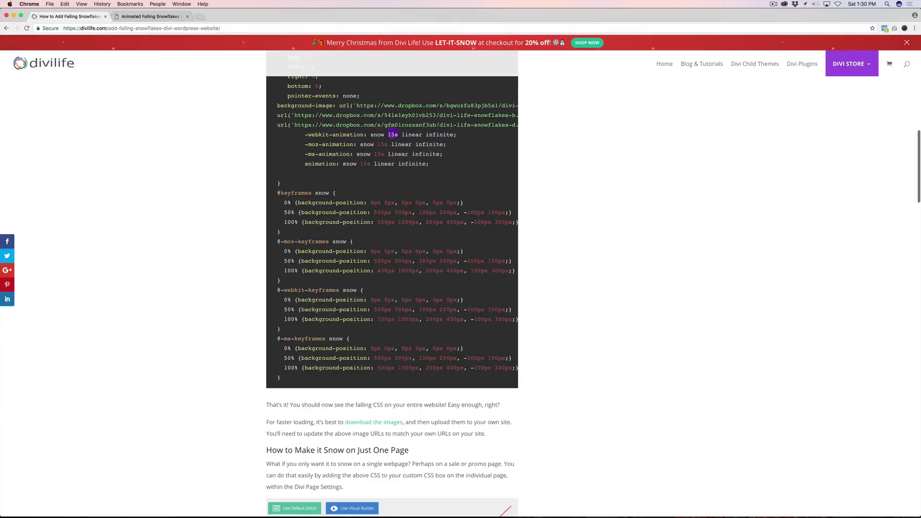
triple_click(437, 136)
Examine the keyframes blocks, the snow animation name and the background positions of the 0% keyframe.
left_click(278, 194)
left_click_drag(277, 194, 334, 382)
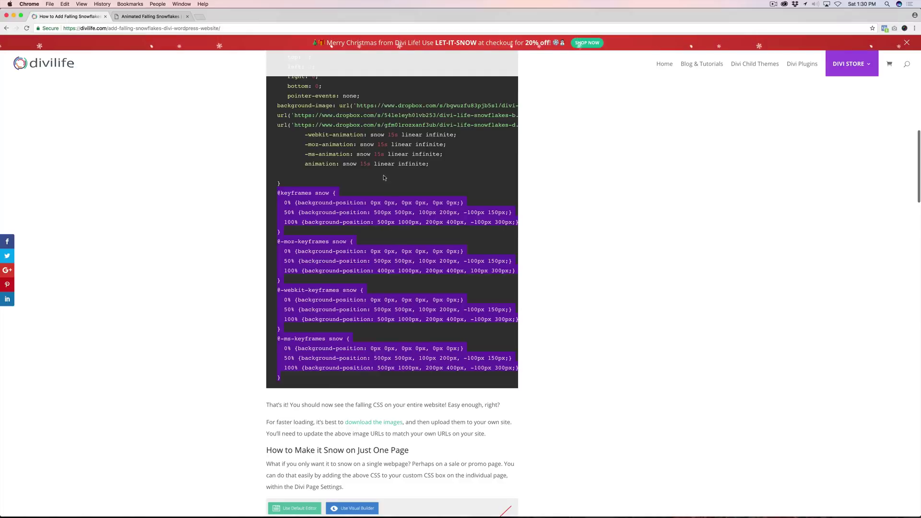
left_click(349, 165)
double_click(321, 193)
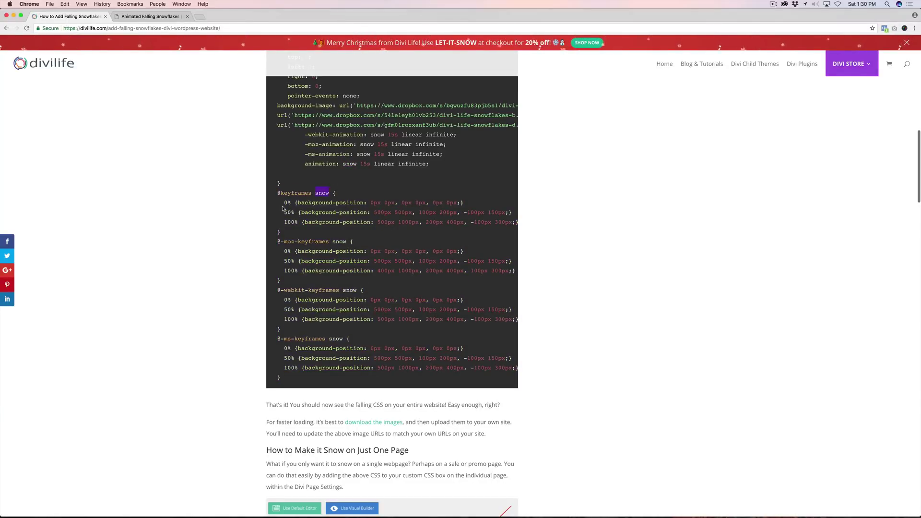
left_click_drag(370, 202, 467, 203)
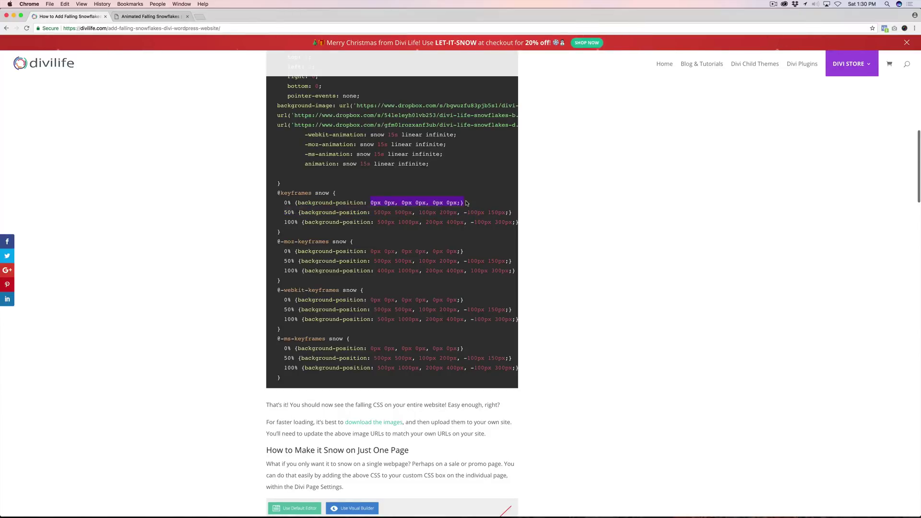
Examine each pair of background-position values in the 50% keyframe of the snow animation.
left_click(282, 214)
left_click_drag(375, 212, 514, 212)
left_click(433, 198)
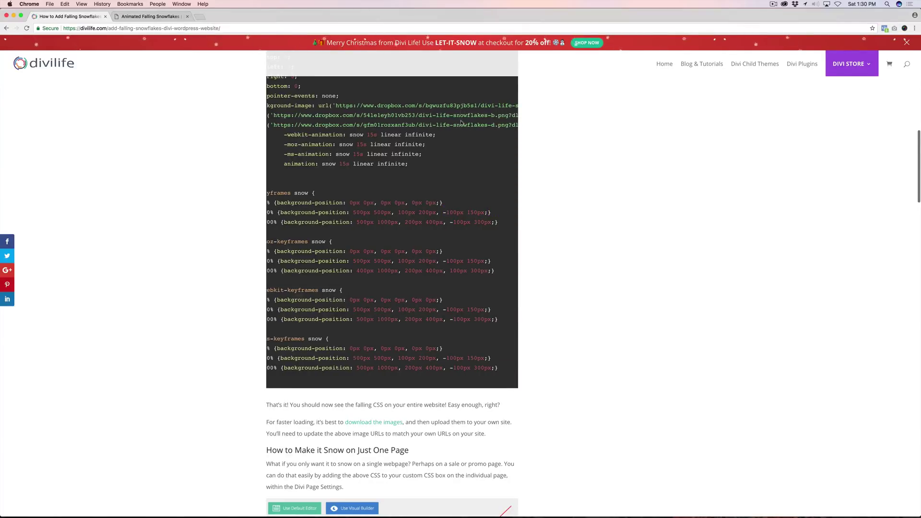
left_click_drag(354, 212, 393, 213)
scroll(376, 243, "left", 3)
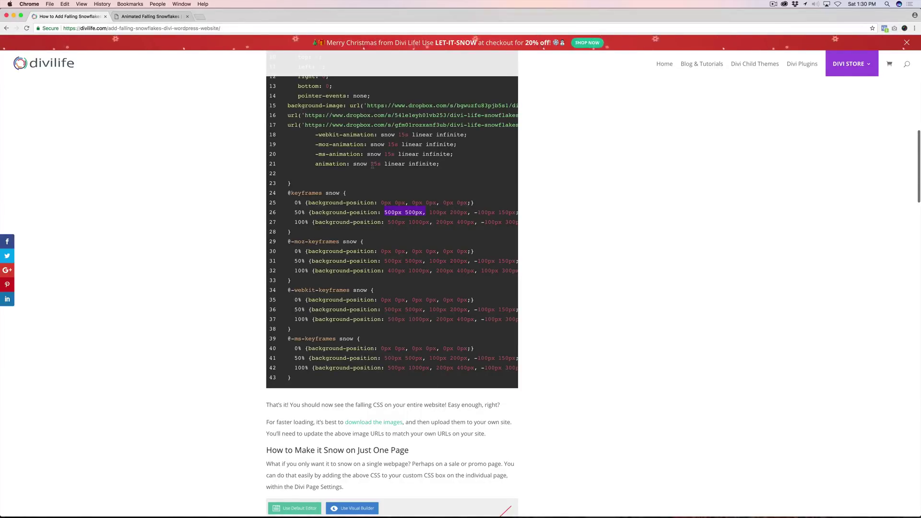
left_click(389, 211)
left_click_drag(384, 212, 402, 213)
double_click(413, 214)
left_click_drag(429, 212, 467, 217)
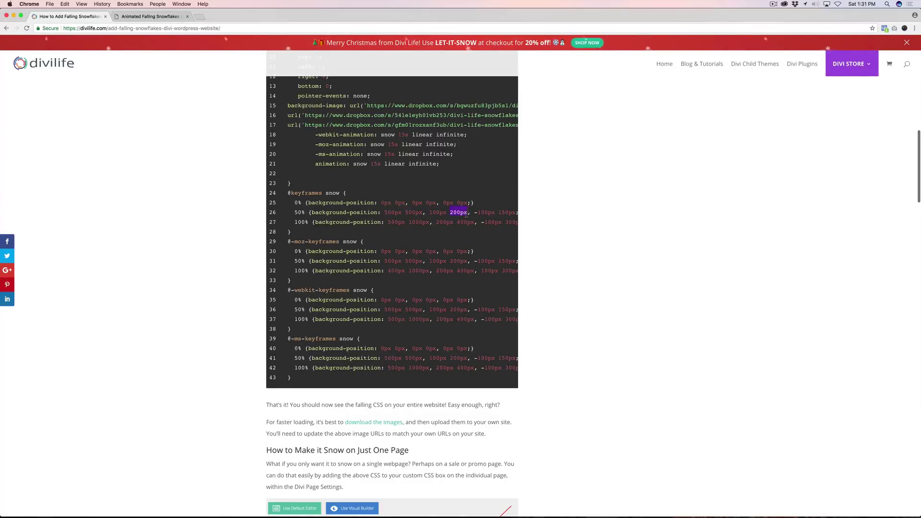
scroll(476, 226, "right", 3)
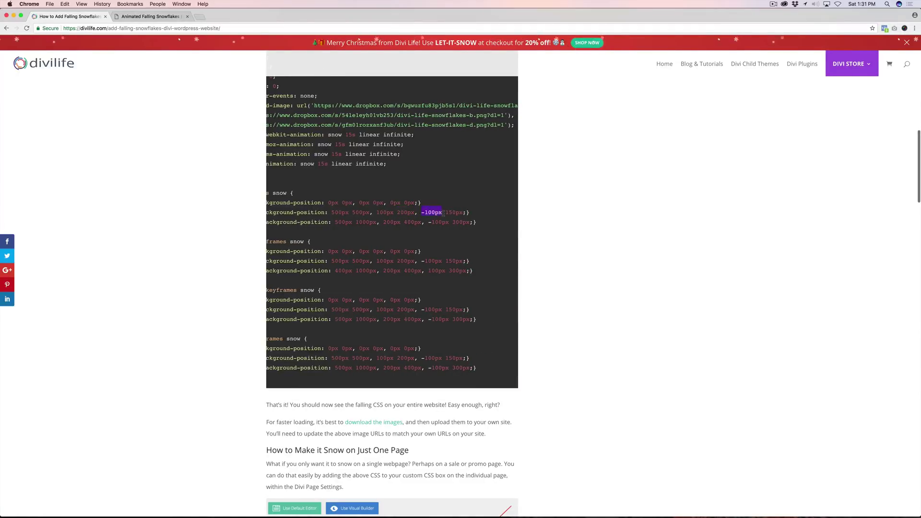
left_click_drag(446, 213, 466, 215)
scroll(452, 257, "left", 3)
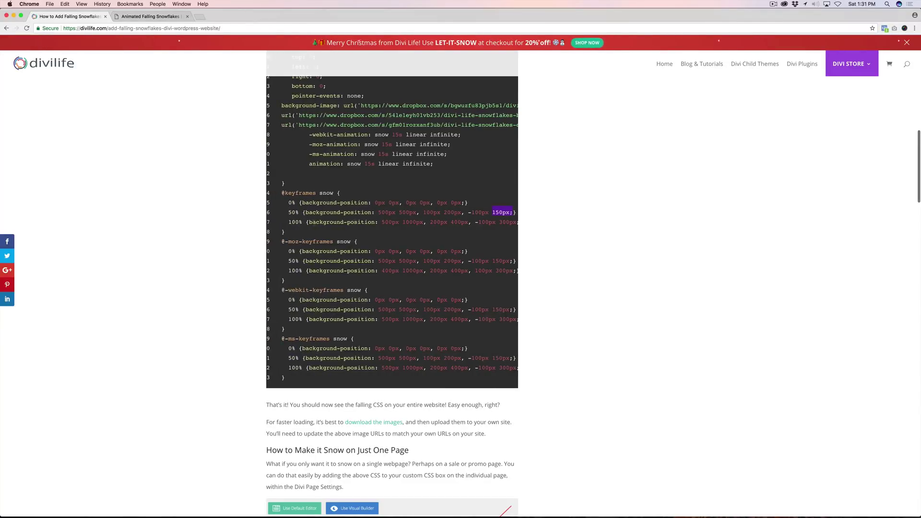
Examine the background-position values in the 100% keyframe of the snow animation.
triple_click(385, 222)
scroll(385, 226, "right", 5)
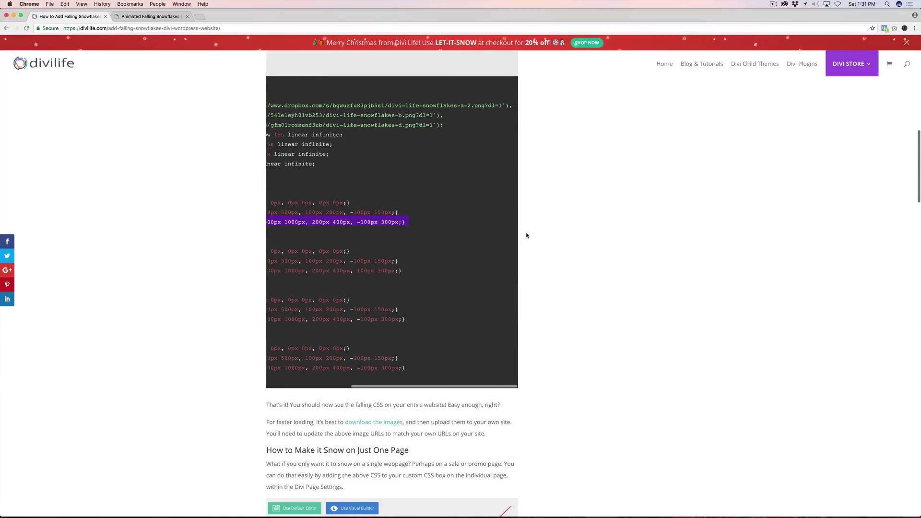
scroll(385, 229, "left", 5)
left_click(413, 231)
left_click_drag(366, 222, 505, 223)
left_click(407, 225)
left_click(458, 222)
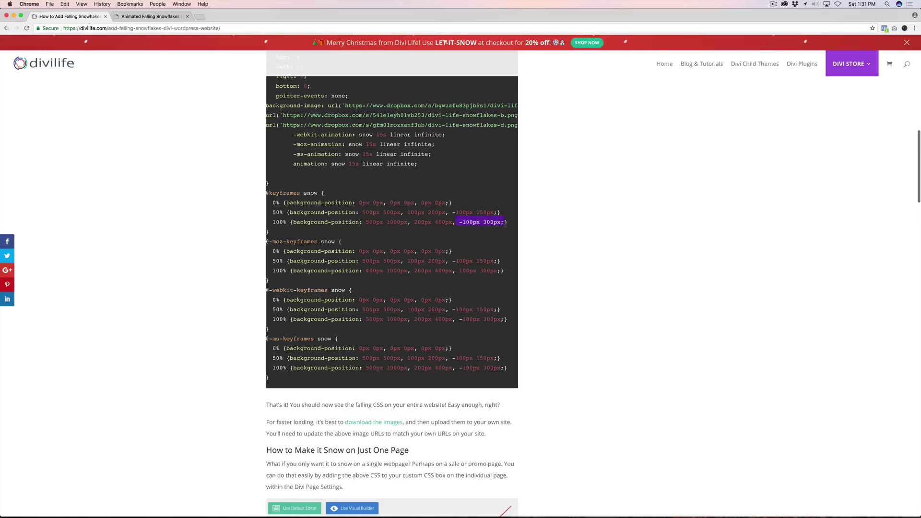
Examine the browser-prefixed moz, webkit and ms keyframes blocks of the snow animation.
scroll(451, 251, "up", 2)
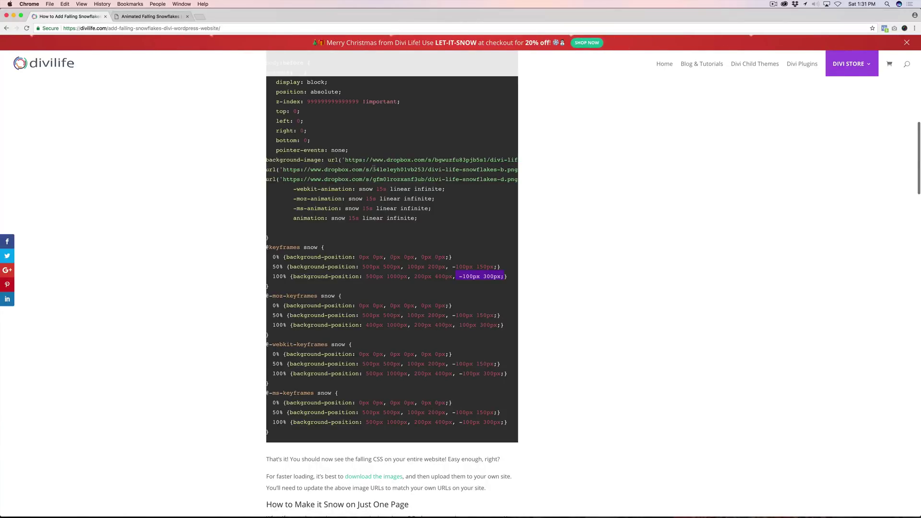
scroll(416, 361, "down", 1)
scroll(416, 361, "left", 2)
scroll(416, 361, "down", 3)
left_click_drag(290, 235, 396, 337)
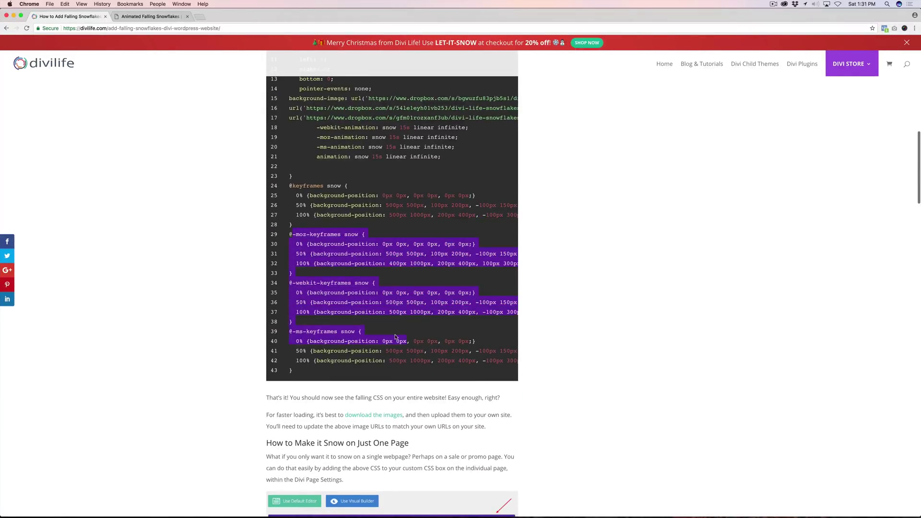
left_click(306, 328)
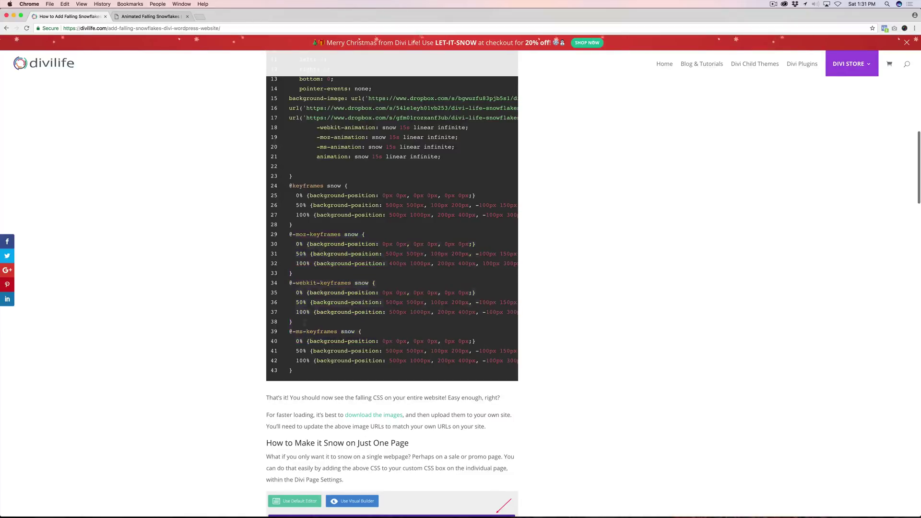
triple_click(315, 282)
Open the article's linked free Freepik snowflake vector, view its page and return to the article.
scroll(404, 321, "down", 5)
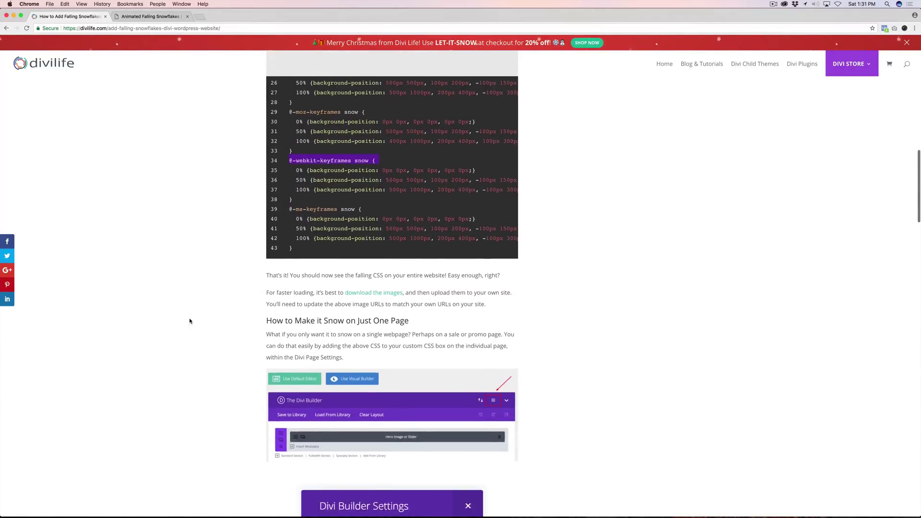
scroll(487, 317, "down", 7)
scroll(489, 301, "down", 15)
scroll(366, 227, "up", 3)
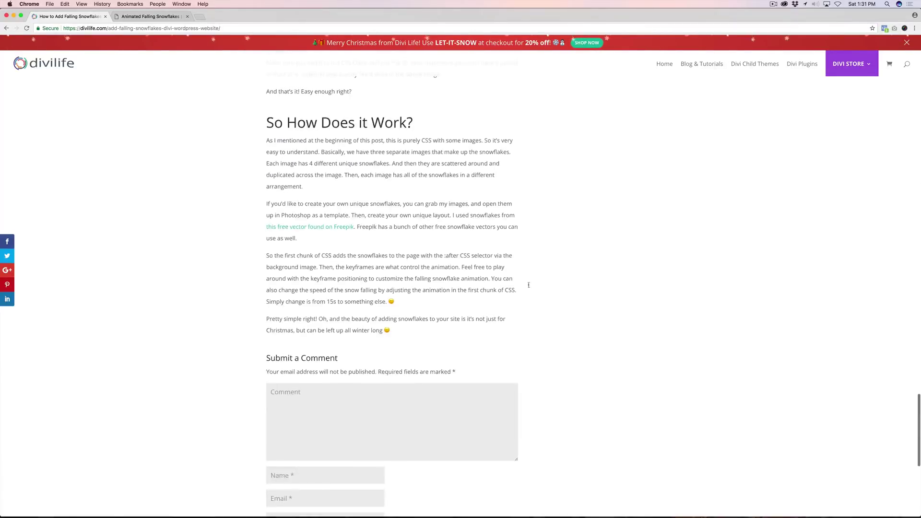
left_click(332, 229)
left_click(147, 17)
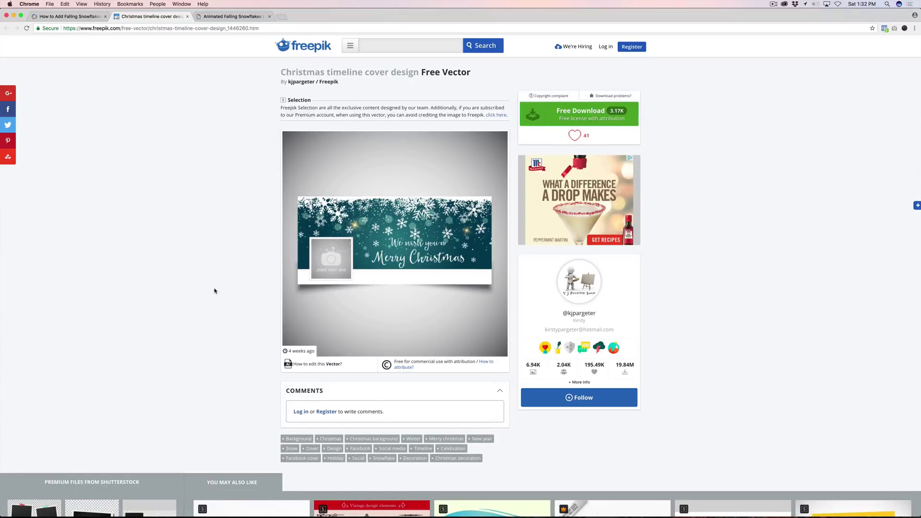
left_click(79, 16)
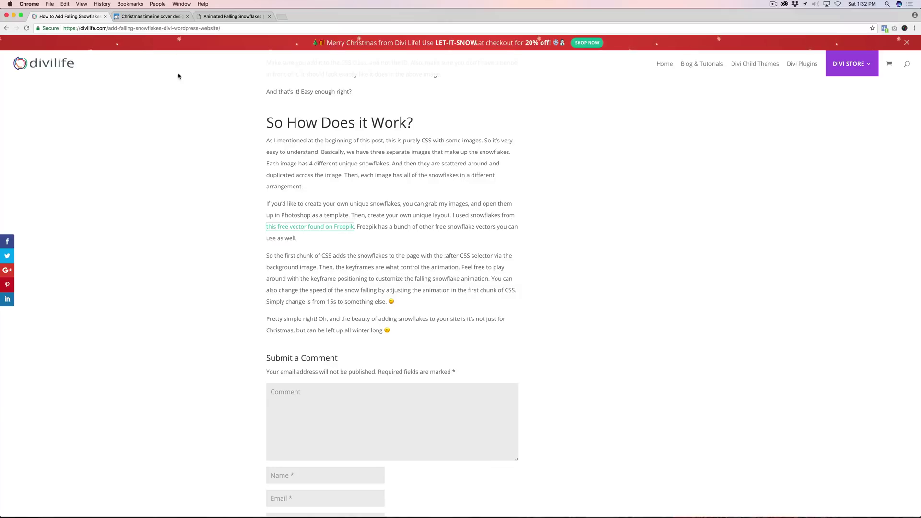
left_click(148, 16)
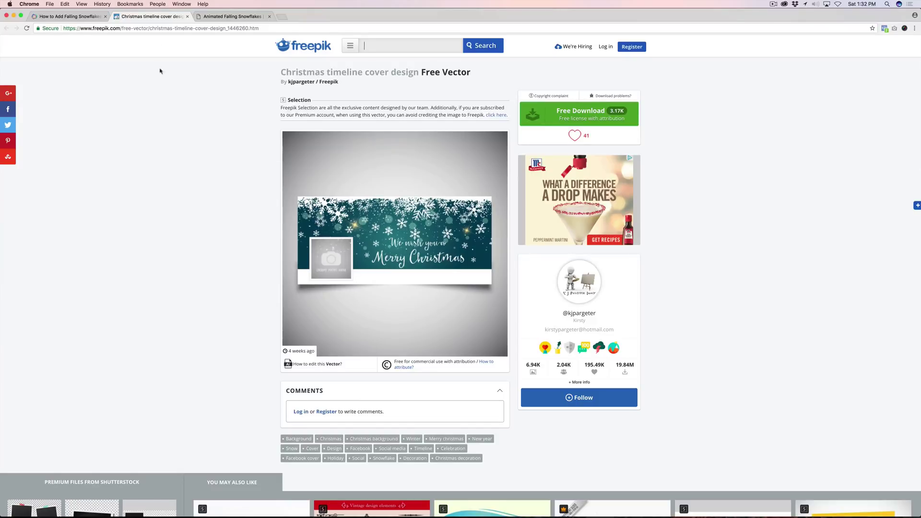
left_click(73, 17)
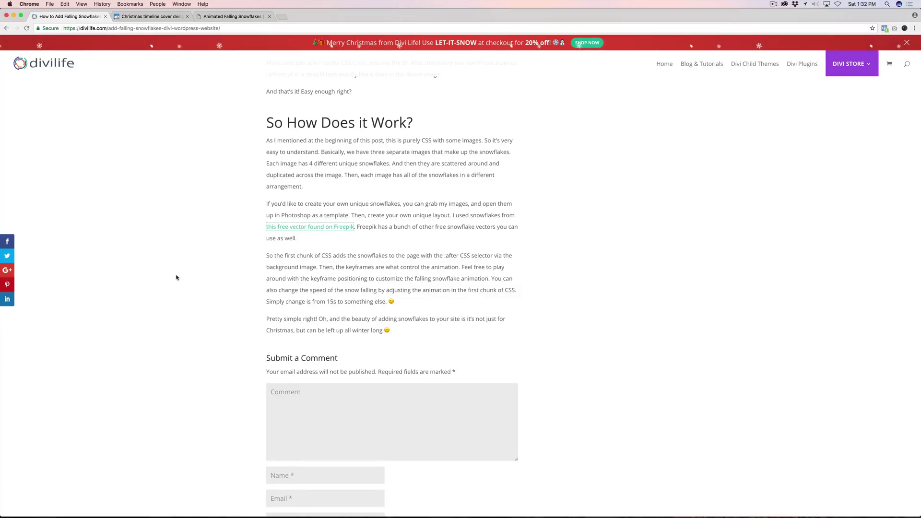
Look back through the article for the divi-life-snow class CSS used on sections, rows and modules.
scroll(177, 277, "up", 20)
scroll(176, 278, "down", 6)
scroll(176, 277, "down", 5)
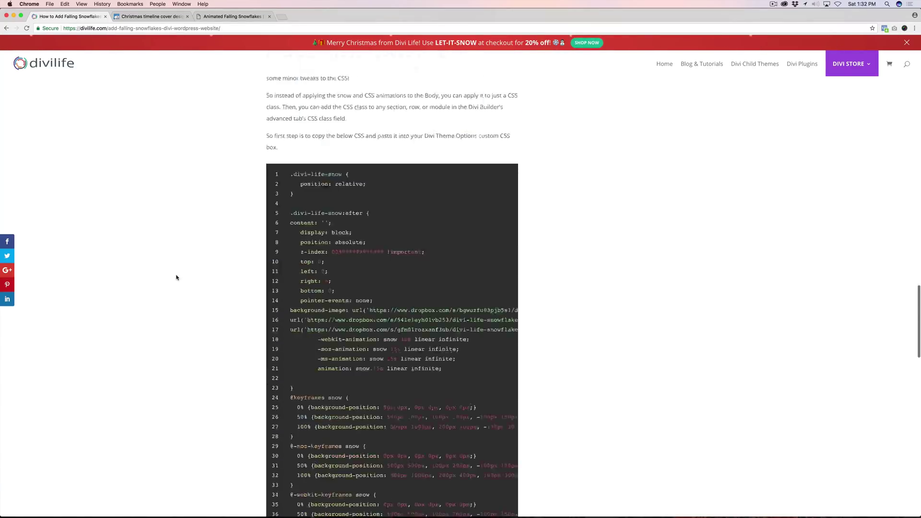
Highlight the background-image declaration with its three snowflake image URLs in the article's .divi-life-snow:after CSS rule.
scroll(618, 379, "down", 2)
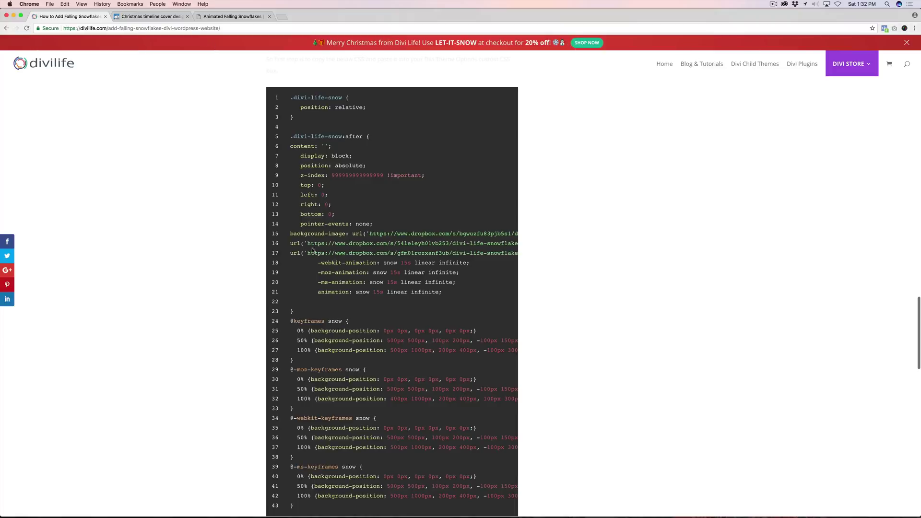
left_click_drag(290, 233, 477, 256)
scroll(476, 257, "left", 5)
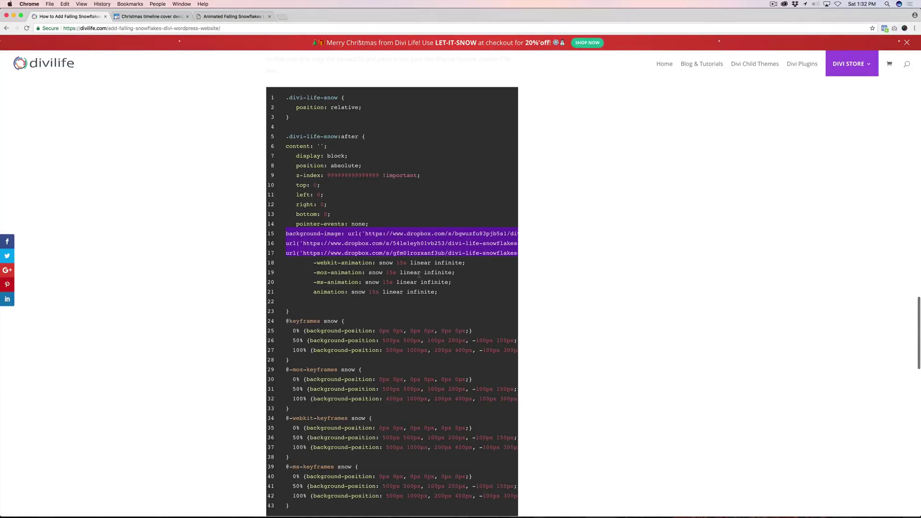
Look through the article's CSS class instructions and "So How Does it Work?" section, and return to the article's beginning.
scroll(253, 296, "down", 20)
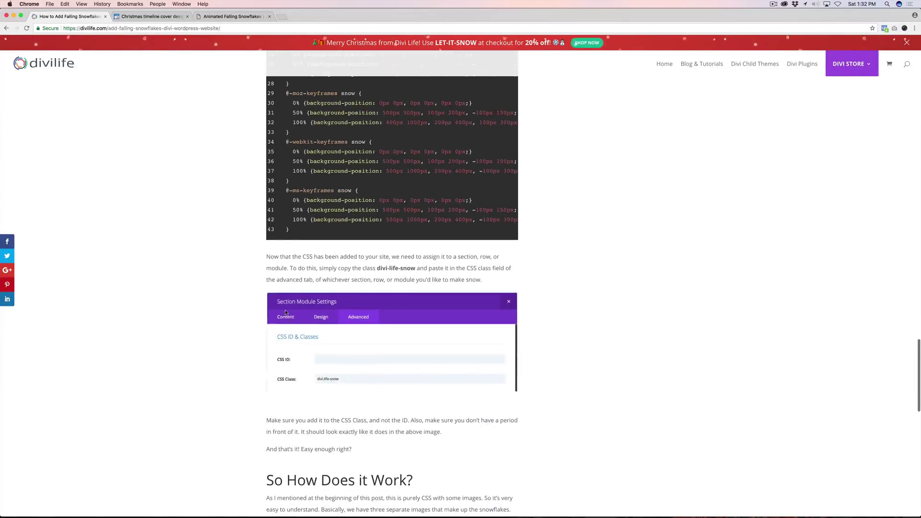
scroll(315, 322, "up", 5)
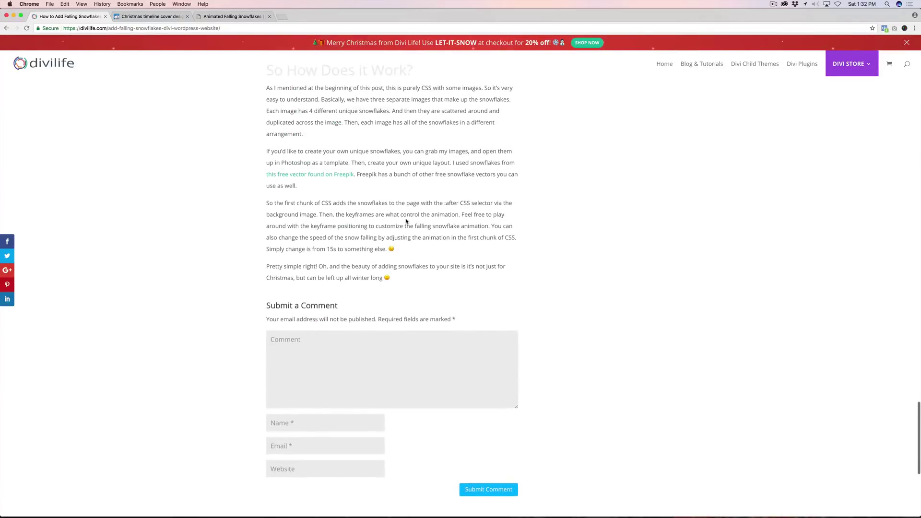
scroll(405, 221, "up", 20)
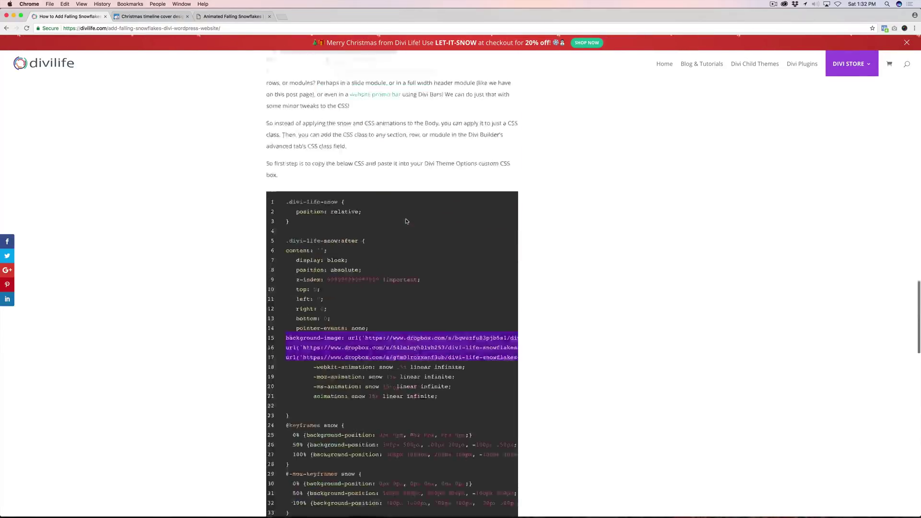
scroll(406, 221, "up", 5)
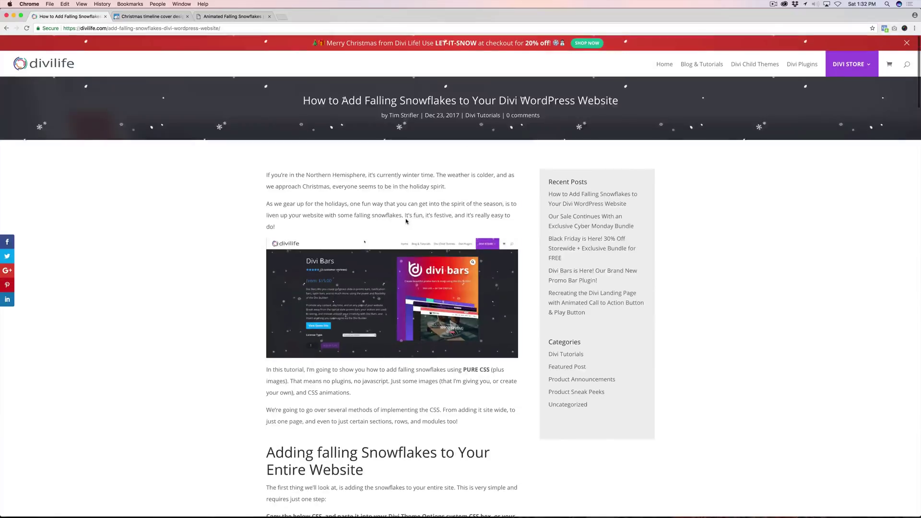
Review the snowflake images download link and the background-image URLs in the article's site-wide body CSS.
scroll(403, 288, "down", 5)
scroll(402, 307, "down", 12)
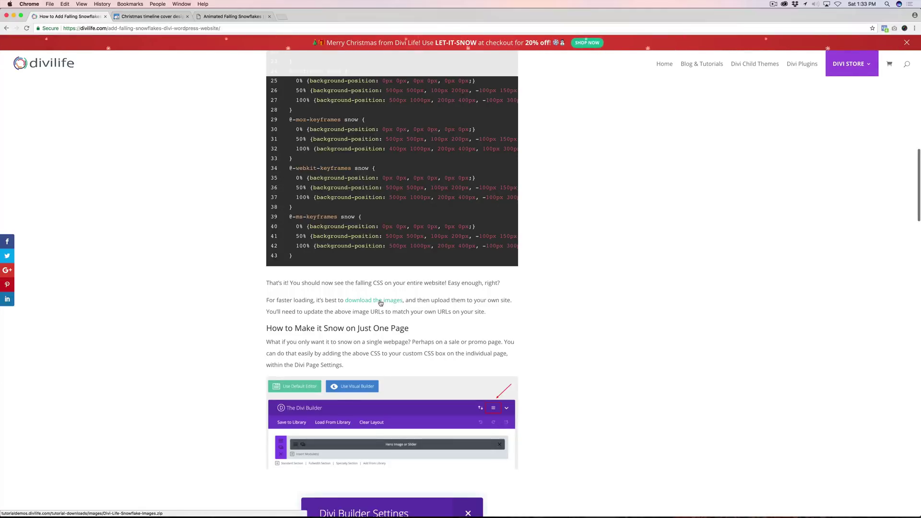
scroll(375, 317, "up", 6)
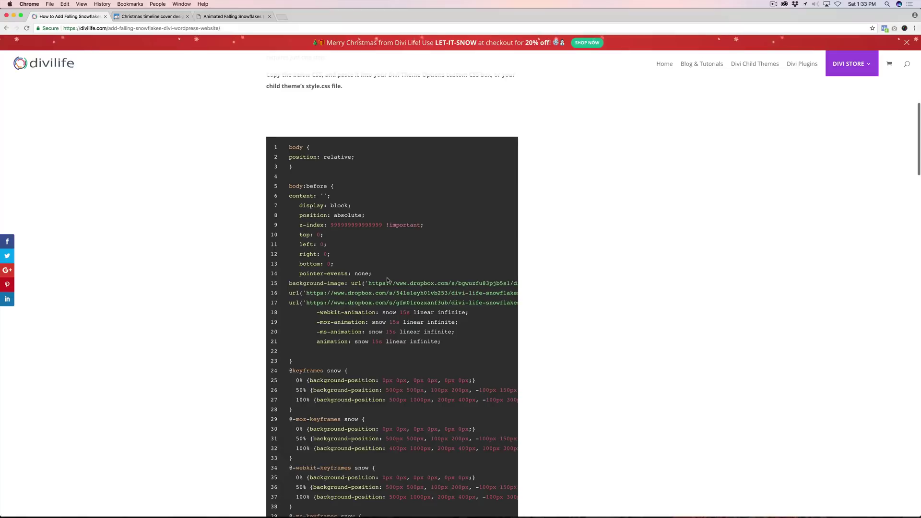
scroll(196, 369, "up", 4)
scroll(196, 370, "down", 8)
scroll(196, 370, "up", 2)
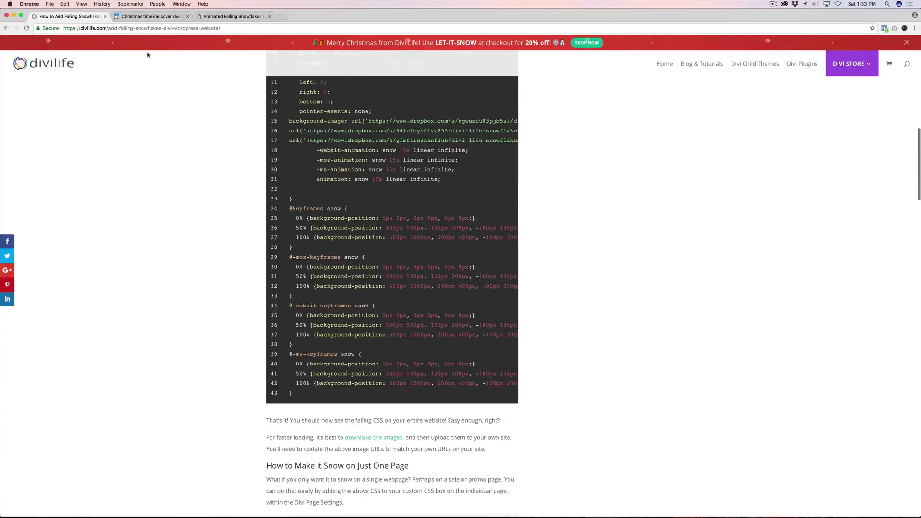
Switch to the Animated Falling Snowflakes demo page to view the snow effect on its portfolio section.
left_click(224, 18)
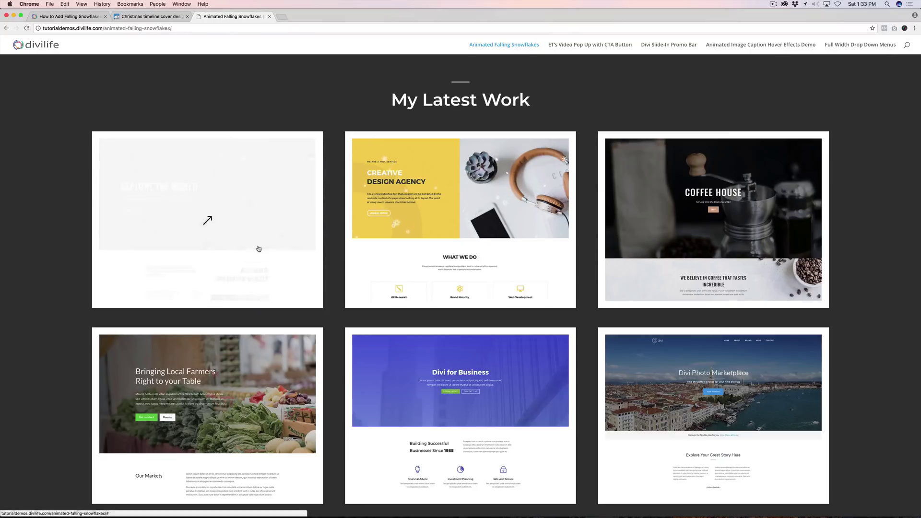